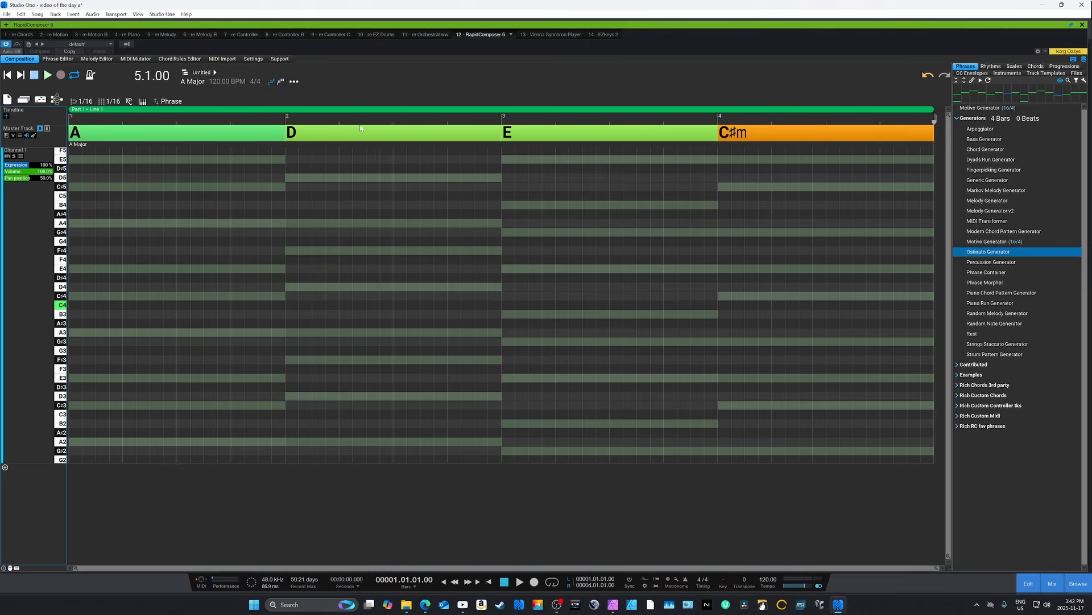
# - Open the Melody Editor, show its chord lane and hide it again
pyautogui.click(95, 60)
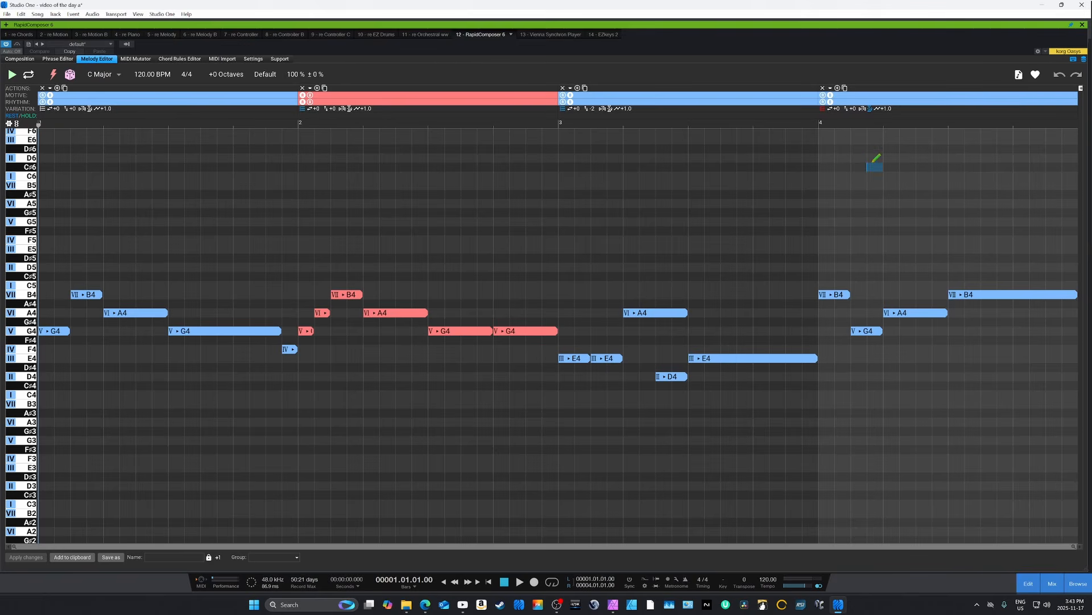
pyautogui.click(16, 123)
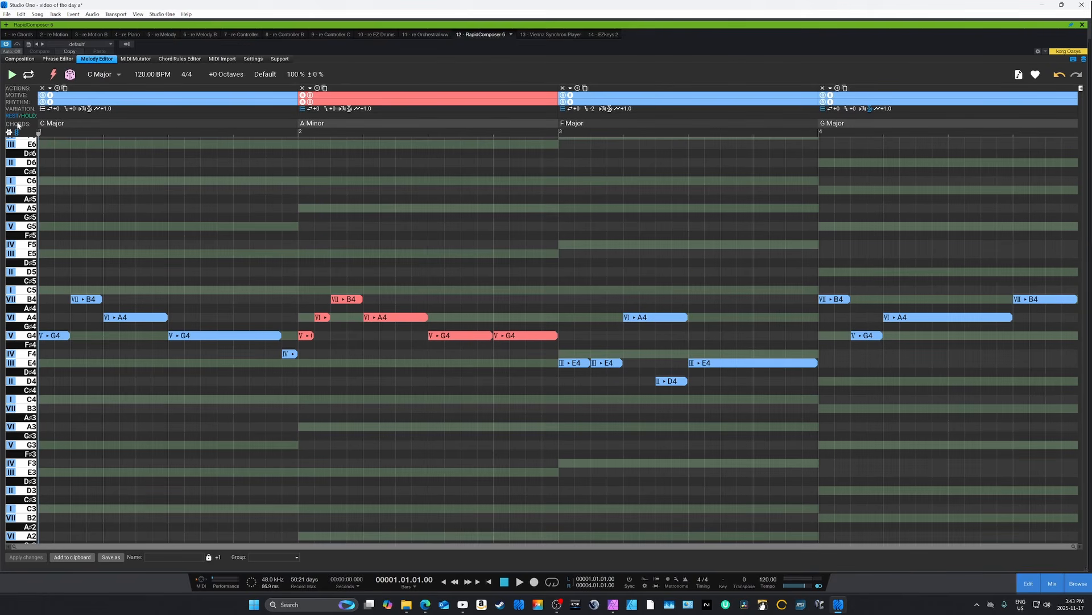
pyautogui.click(51, 102)
pyautogui.click(16, 132)
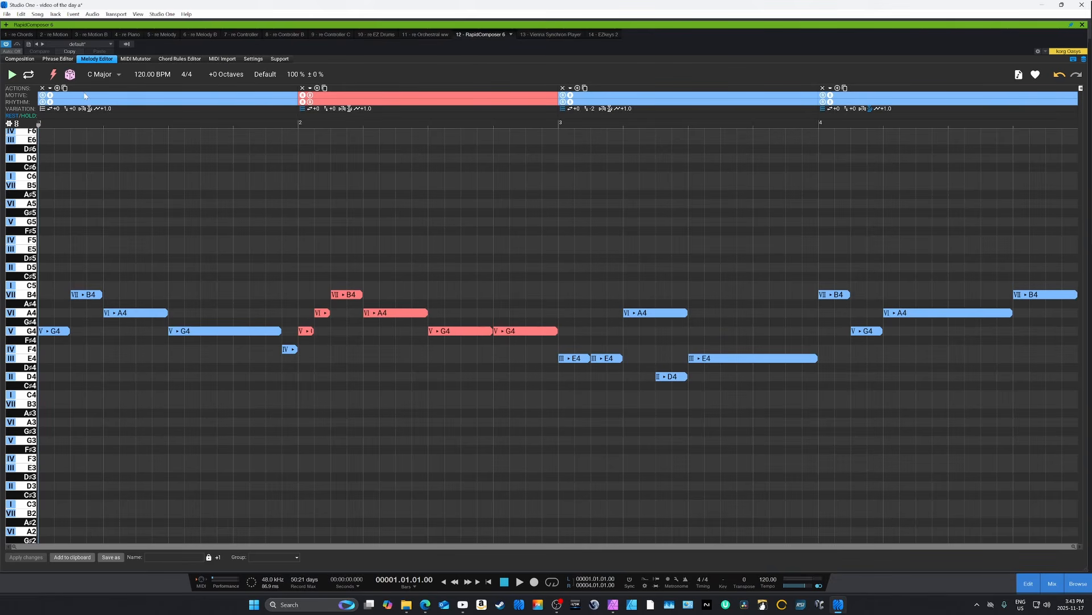
# - Randomize the melody's rhythm, generate a different four-bar melody and audition it
pyautogui.click(69, 75)
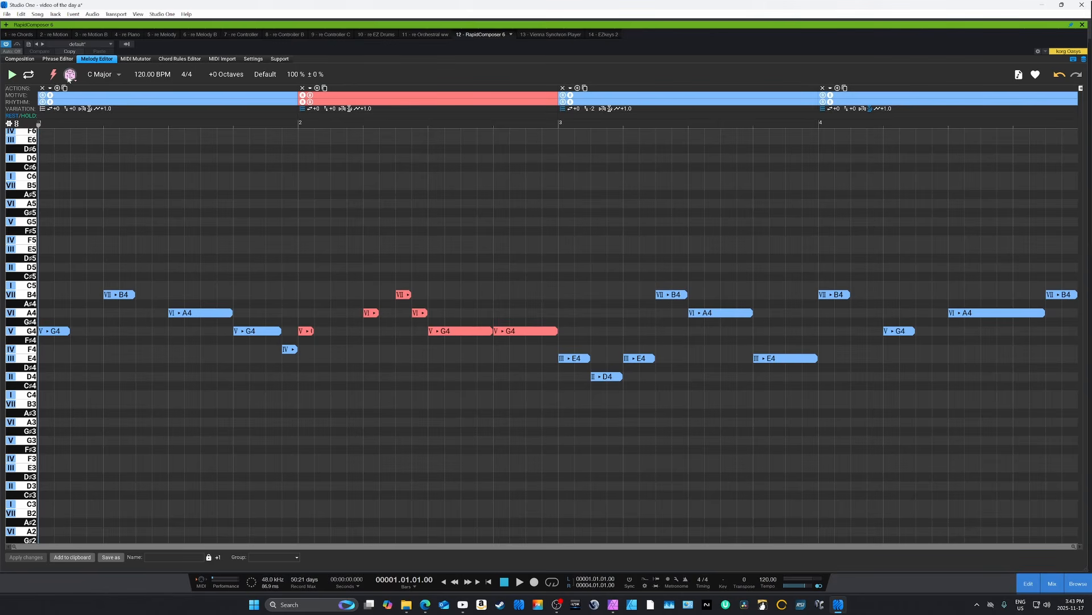
pyautogui.click(53, 75)
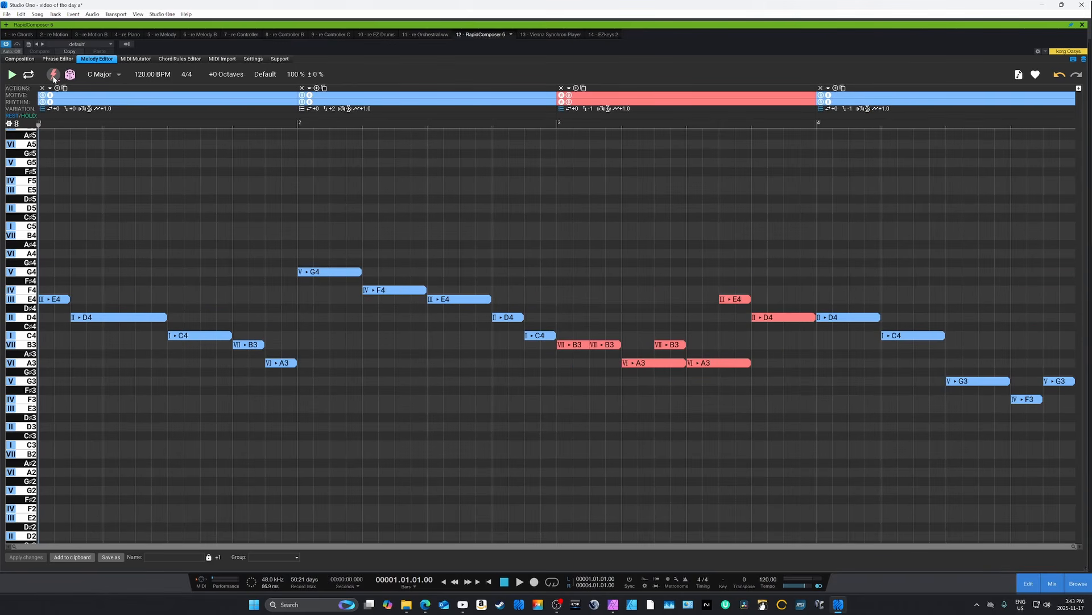
pyautogui.click(11, 75)
pyautogui.click(10, 77)
pyautogui.click(10, 76)
# - Generate another four-bar melody, randomize its rhythm and play both versions back
pyautogui.click(53, 74)
pyautogui.click(11, 75)
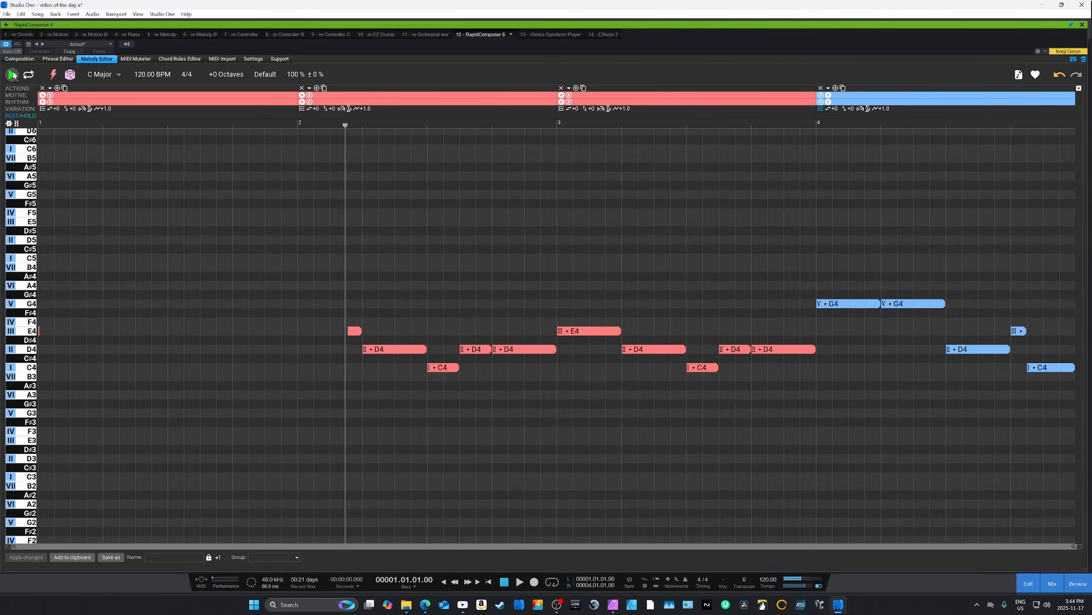
pyautogui.click(11, 75)
pyautogui.click(70, 74)
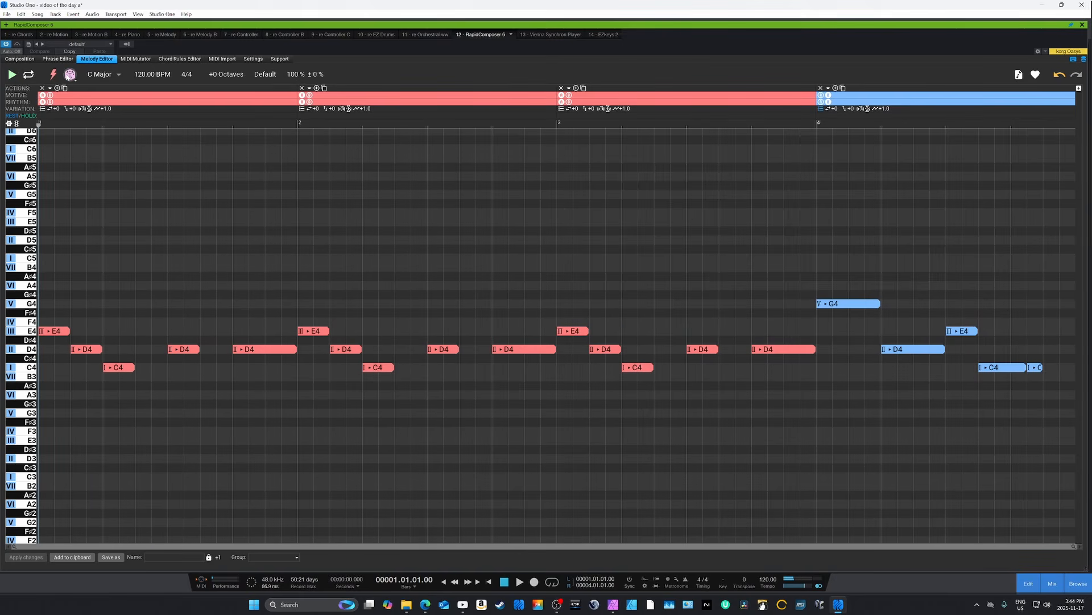
pyautogui.click(11, 74)
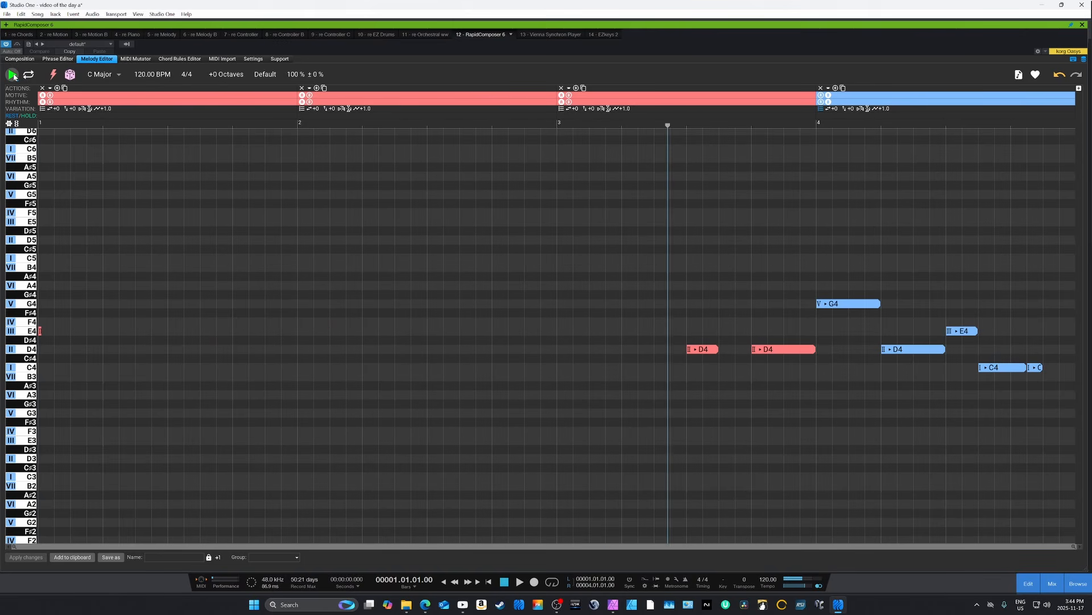
pyautogui.click(12, 74)
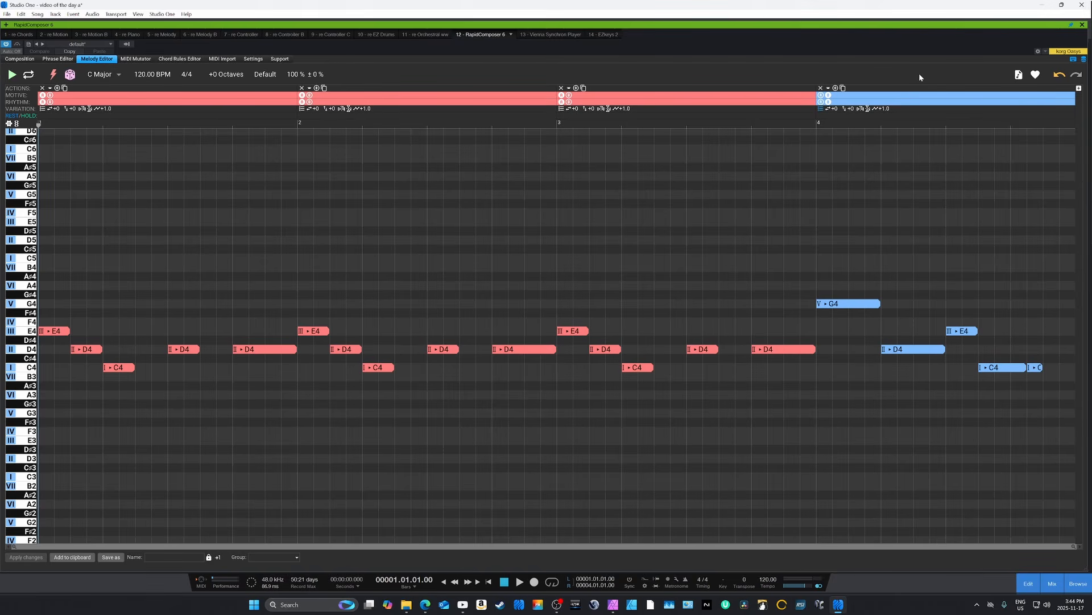
# - Send the melody to MIDI Import and import it into the current composition with instruments set to General MIDI: No patch change
pyautogui.click(1019, 75)
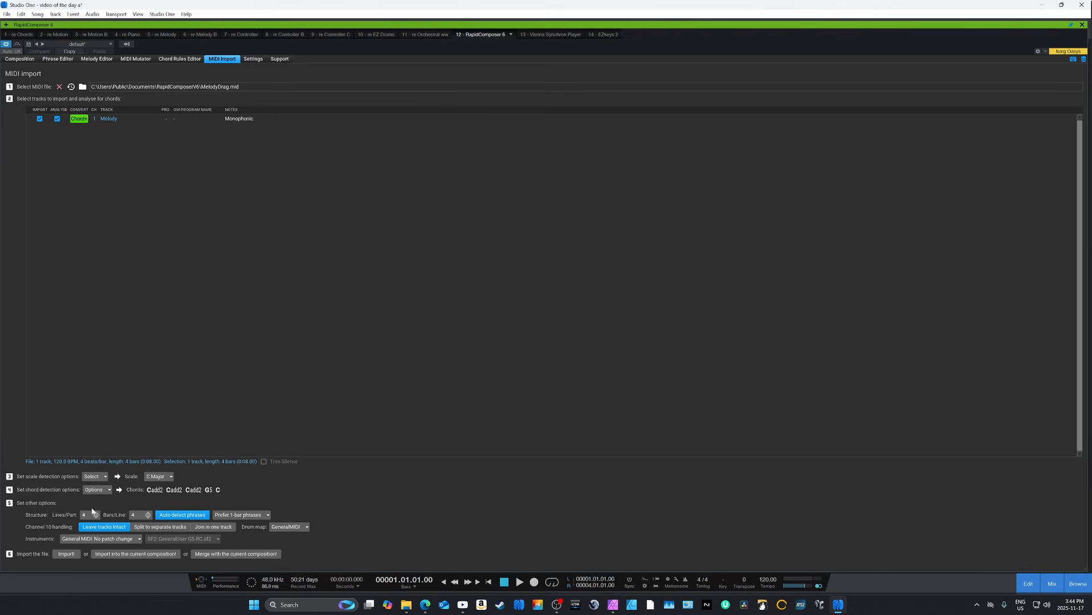
pyautogui.click(97, 539)
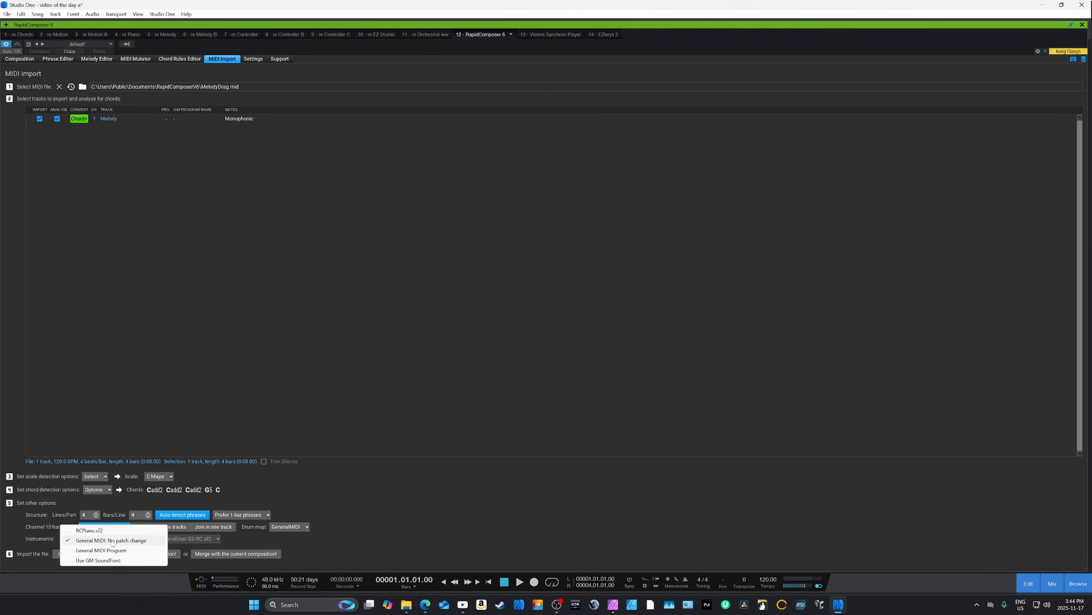
pyautogui.click(112, 541)
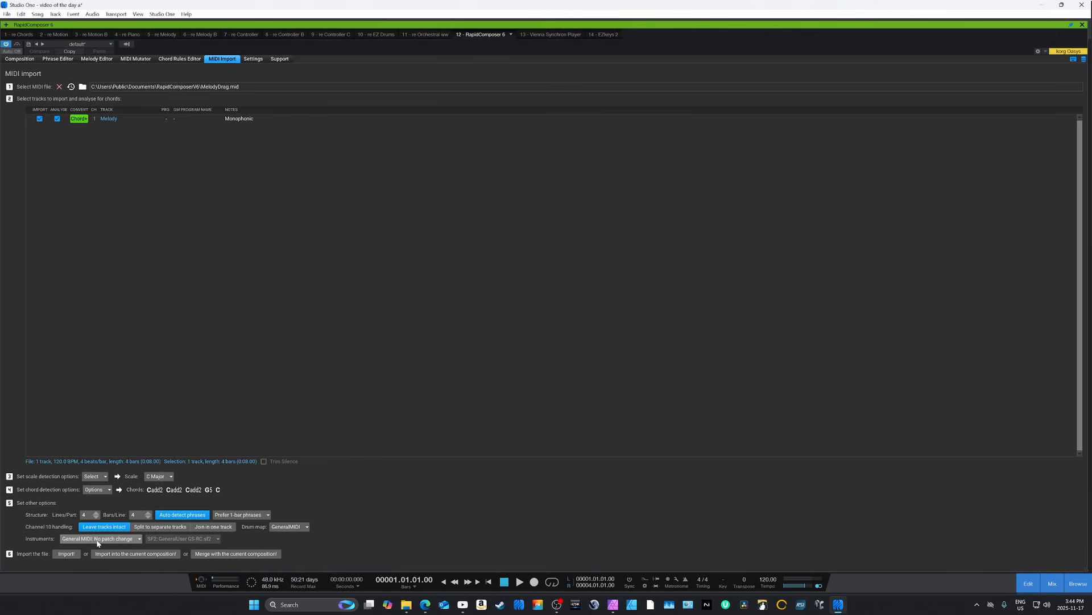
pyautogui.click(65, 553)
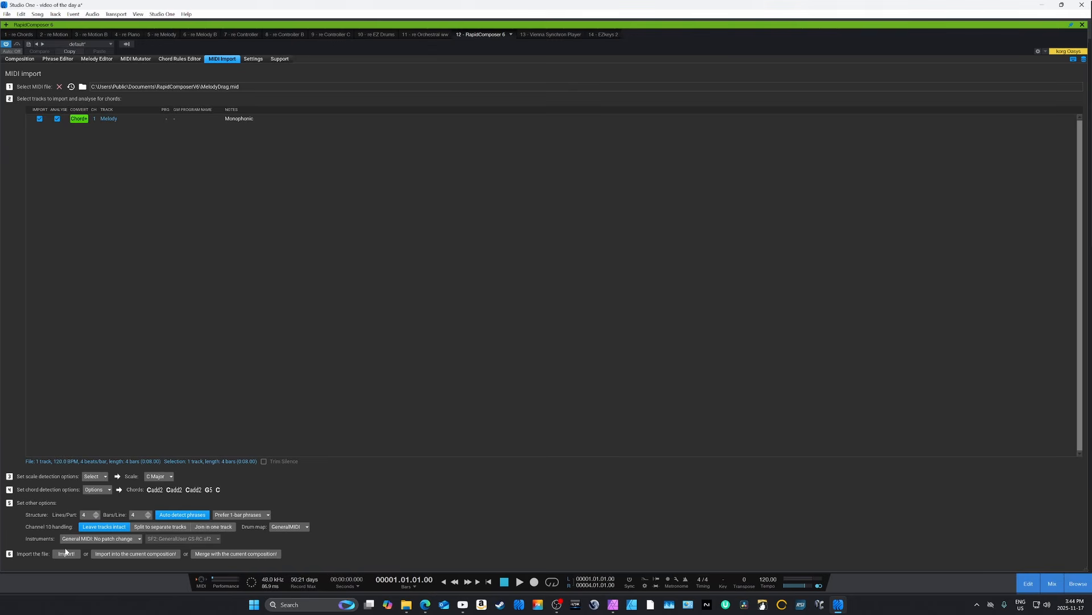
pyautogui.click(132, 554)
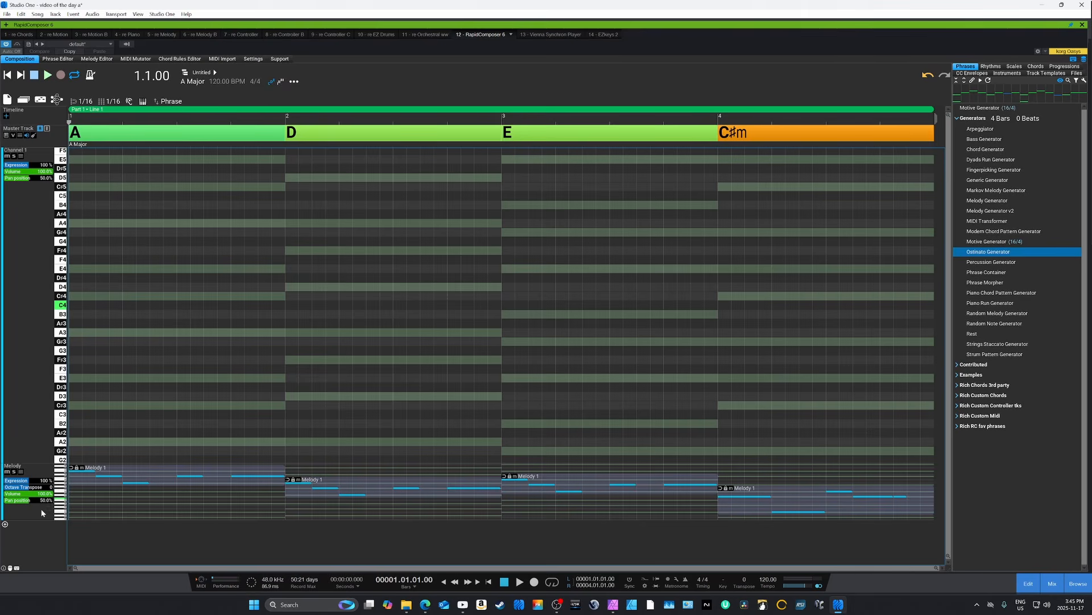
# - Move the Melody track above Channel 1 and enlarge it to fill the composition view
pyautogui.moveTo(35, 507); pyautogui.dragTo(34, 240)
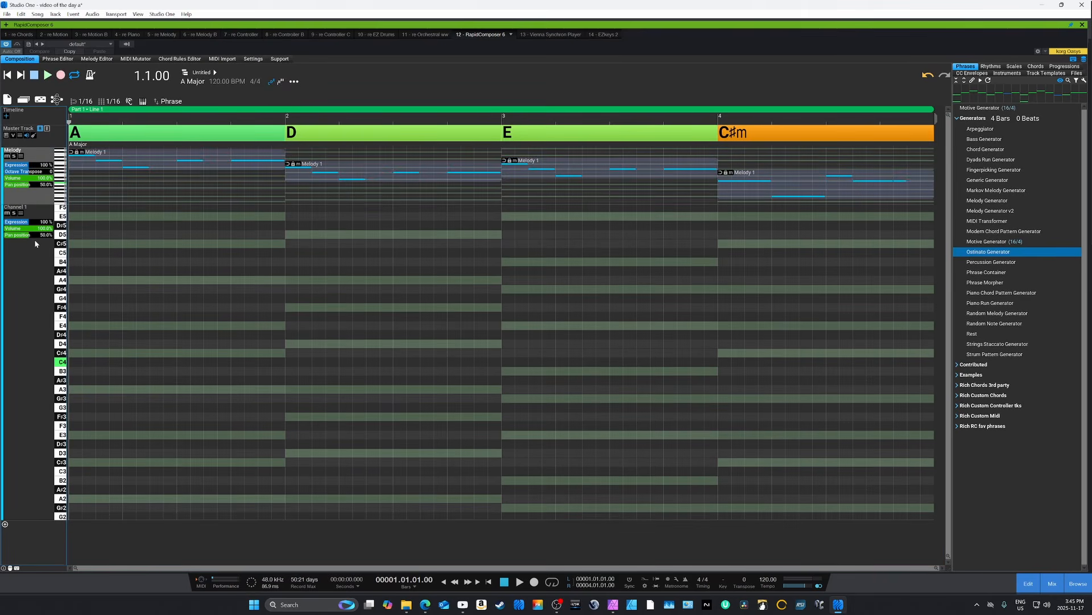
pyautogui.doubleClick(35, 200)
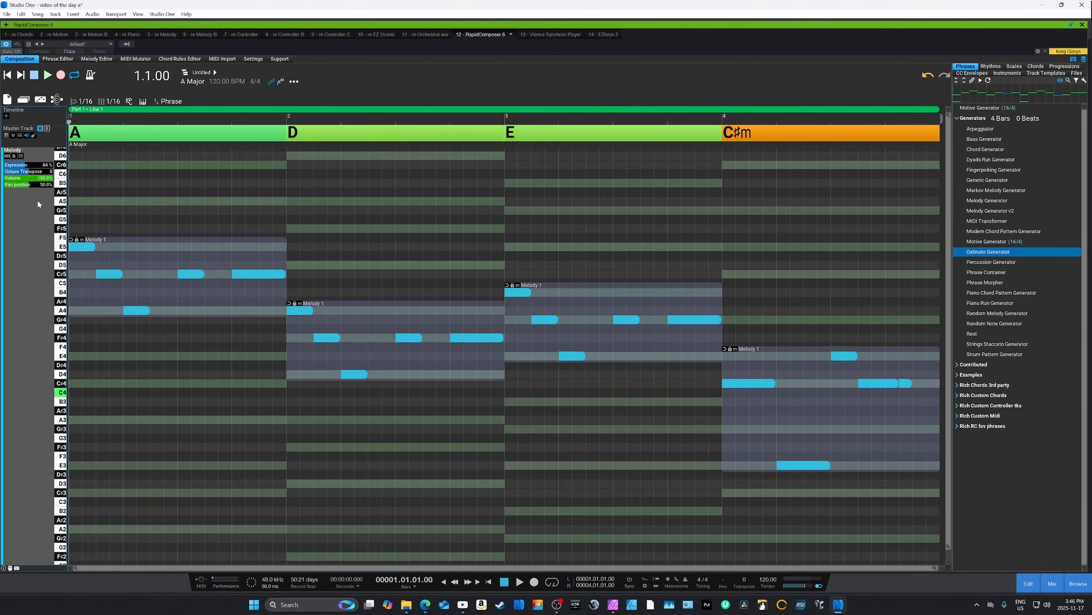
pyautogui.press('space')
# - In note editing mode, extend bar 4's last note to the end of the bar and raise its lowest note to B3
pyautogui.press('Tab')
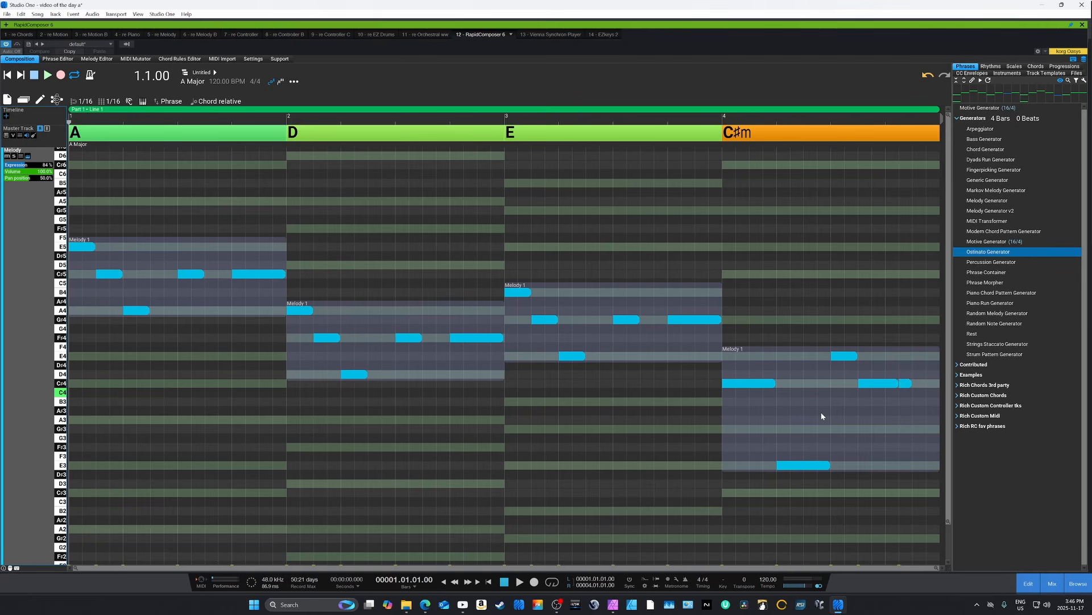
pyautogui.click(905, 385)
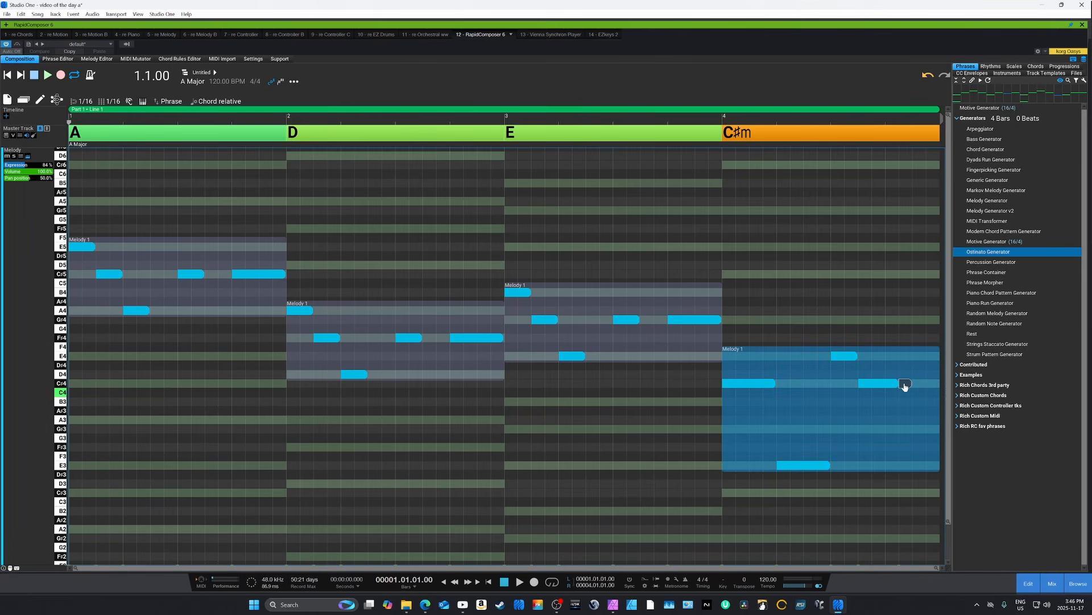
pyautogui.moveTo(905, 384); pyautogui.dragTo(939, 384)
pyautogui.moveTo(801, 468); pyautogui.dragTo(805, 400)
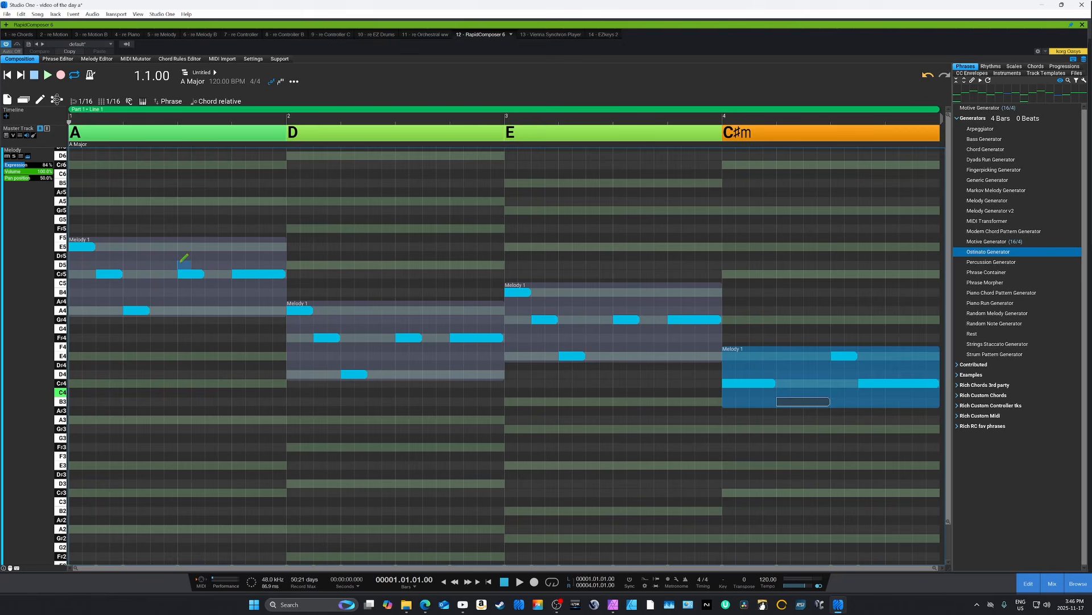
# - Color the Melody track's notes by rendered note kind + velocity and play back from beat 2 of bar 4
pyautogui.click(21, 156)
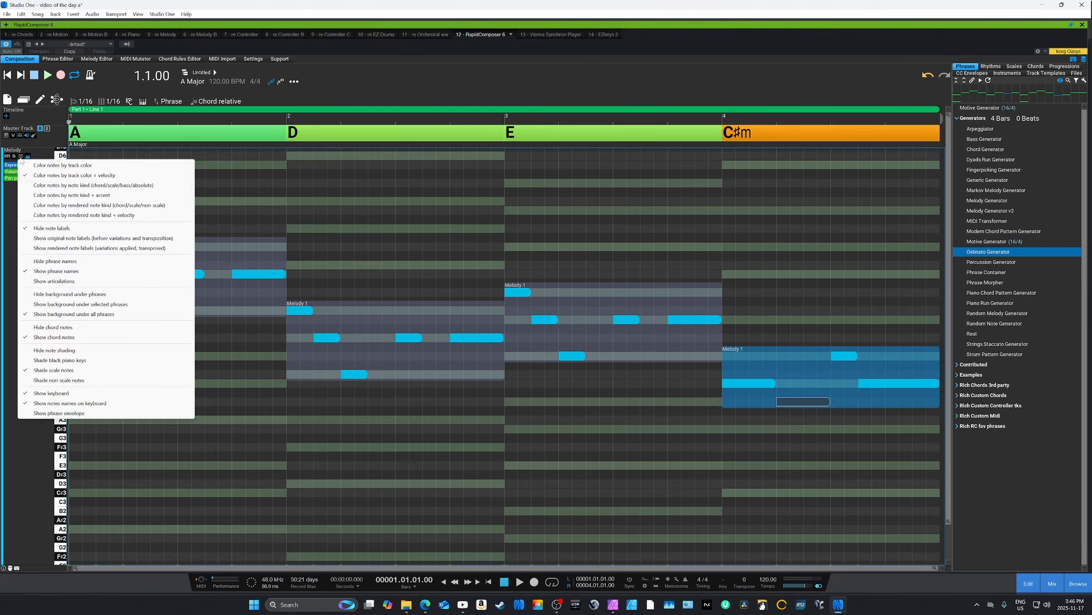
pyautogui.click(26, 215)
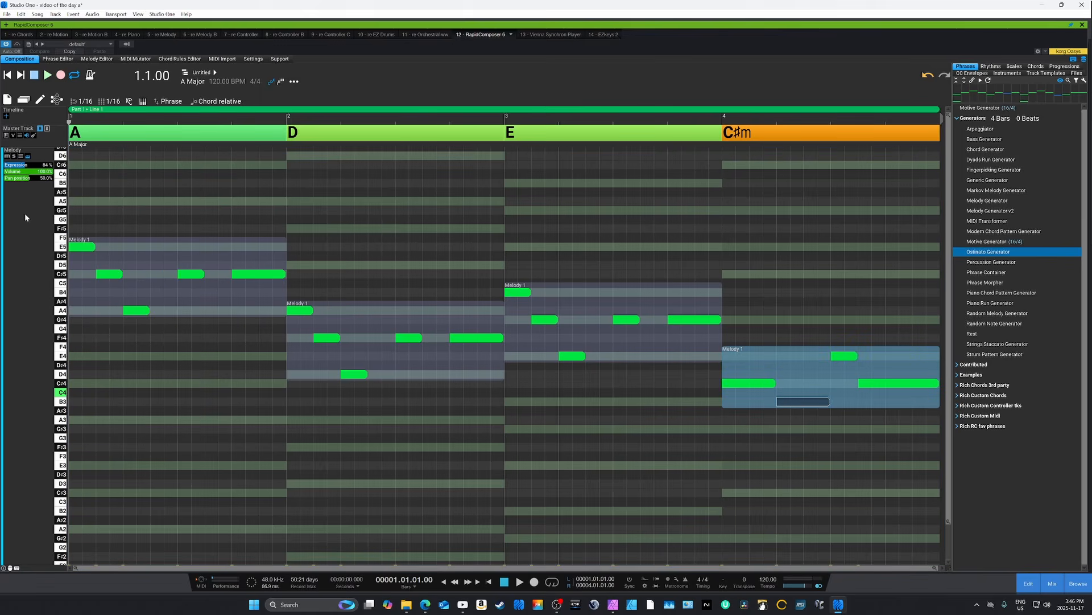
pyautogui.click(781, 311)
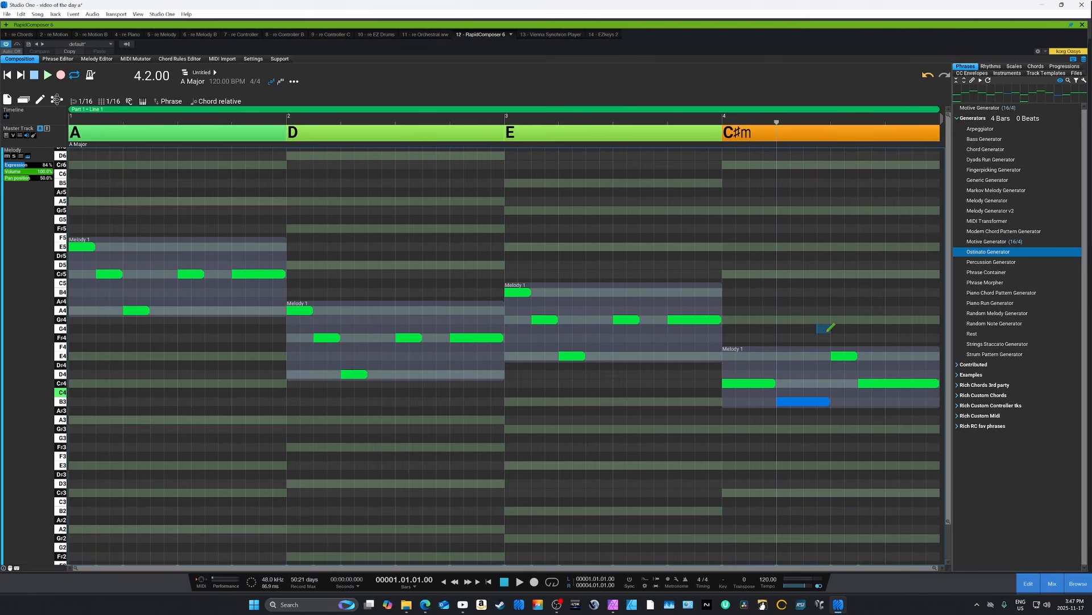
pyautogui.press('space')
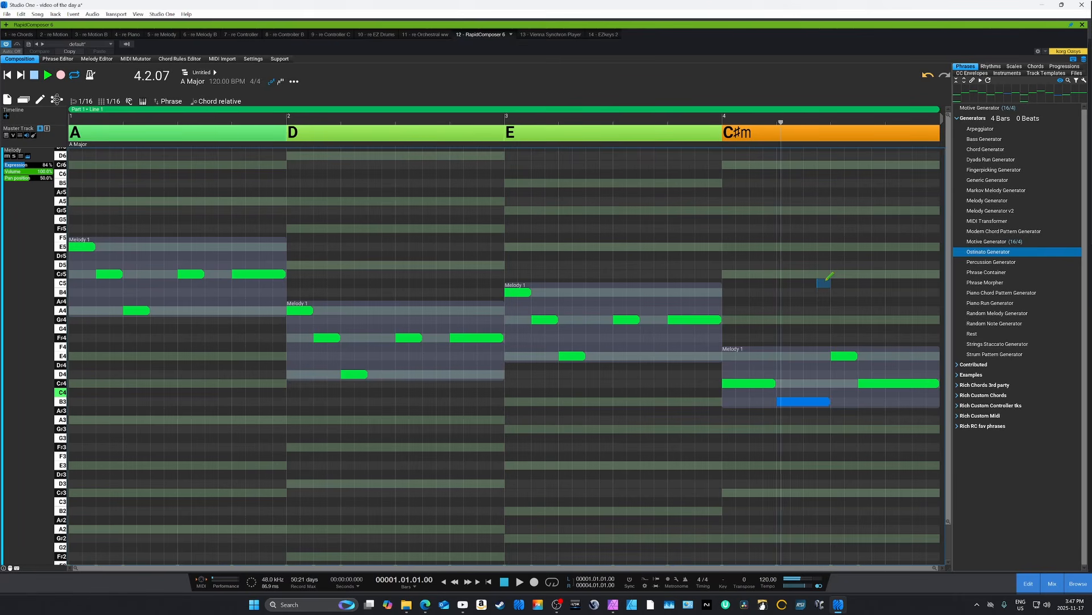
pyautogui.press('space')
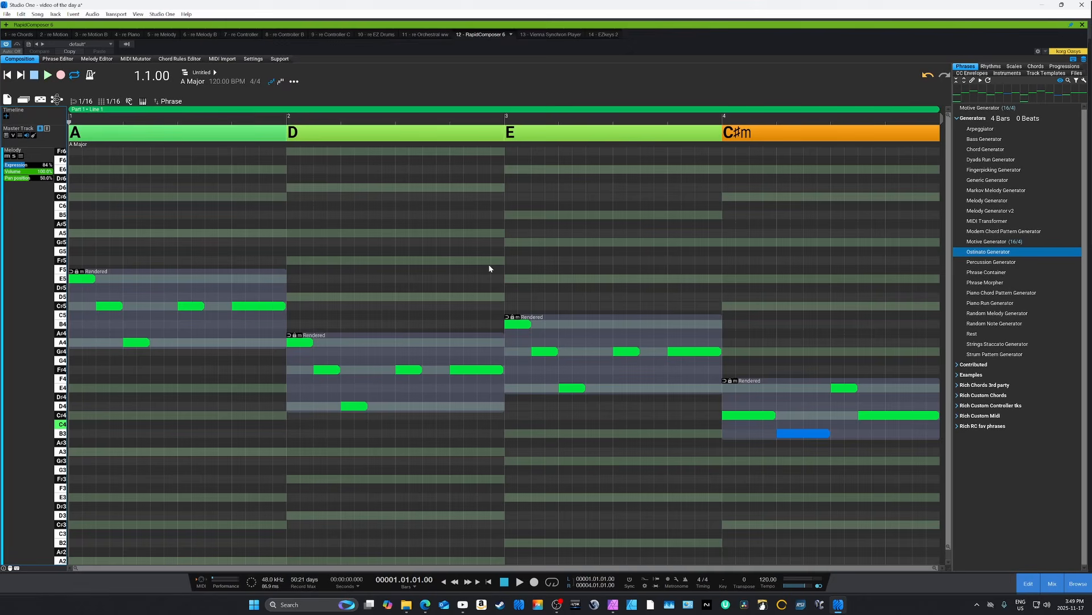
# - Select all four rendered phrases on the Melody track and glue them into a single phrase
pyautogui.click(226, 292)
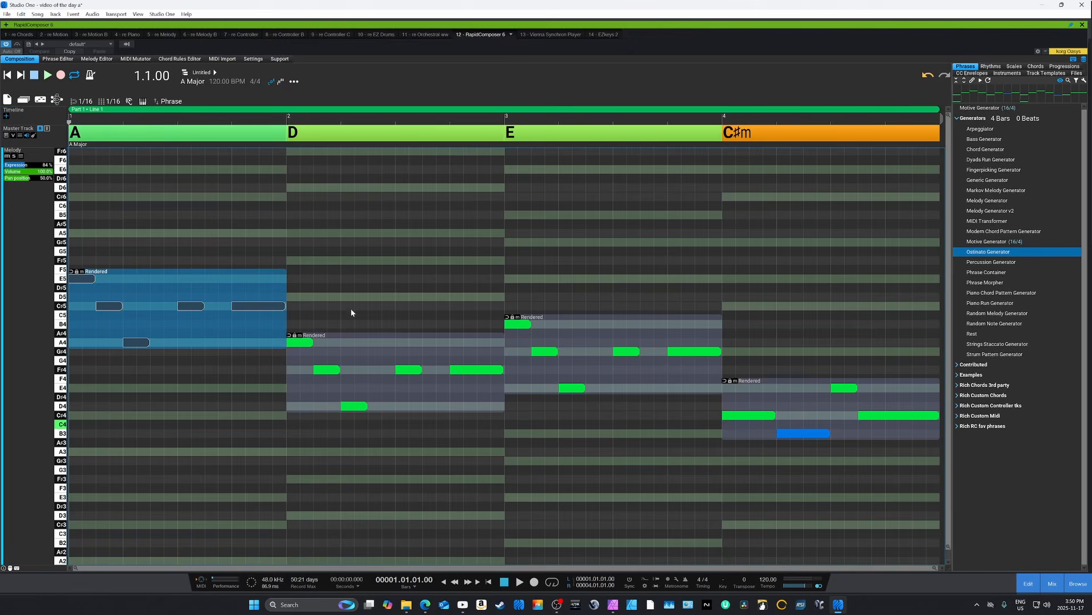
pyautogui.click(408, 354)
pyautogui.click(610, 346)
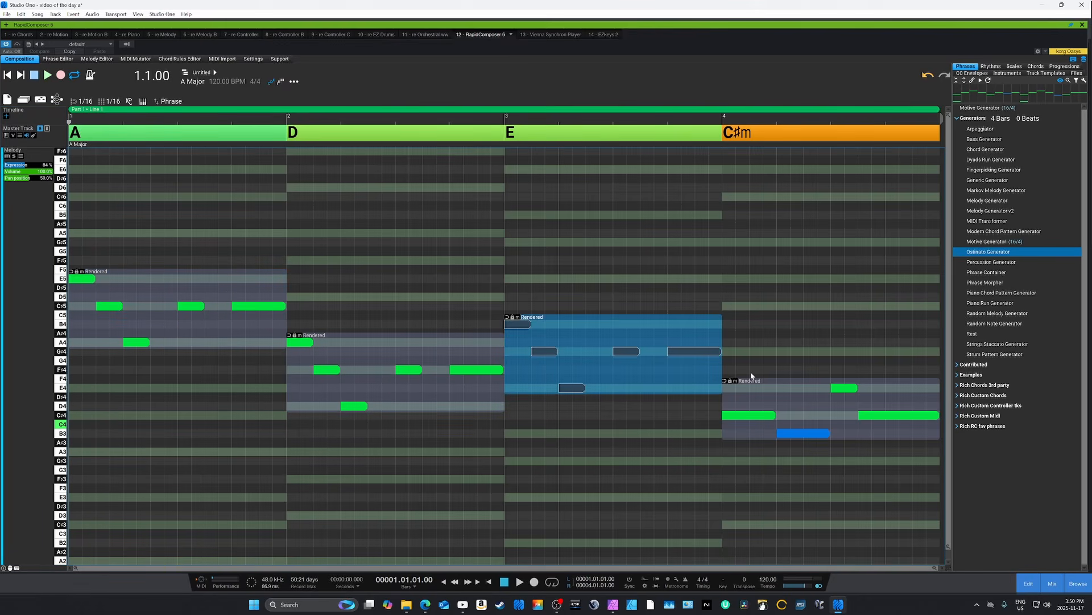
pyautogui.click(772, 391)
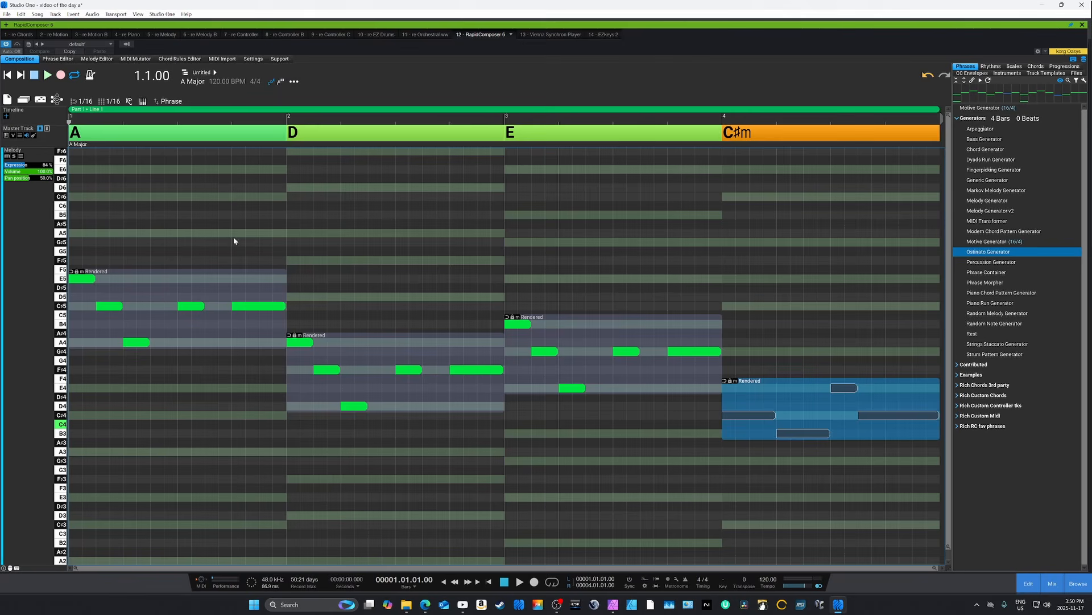
pyautogui.moveTo(233, 240); pyautogui.dragTo(795, 439)
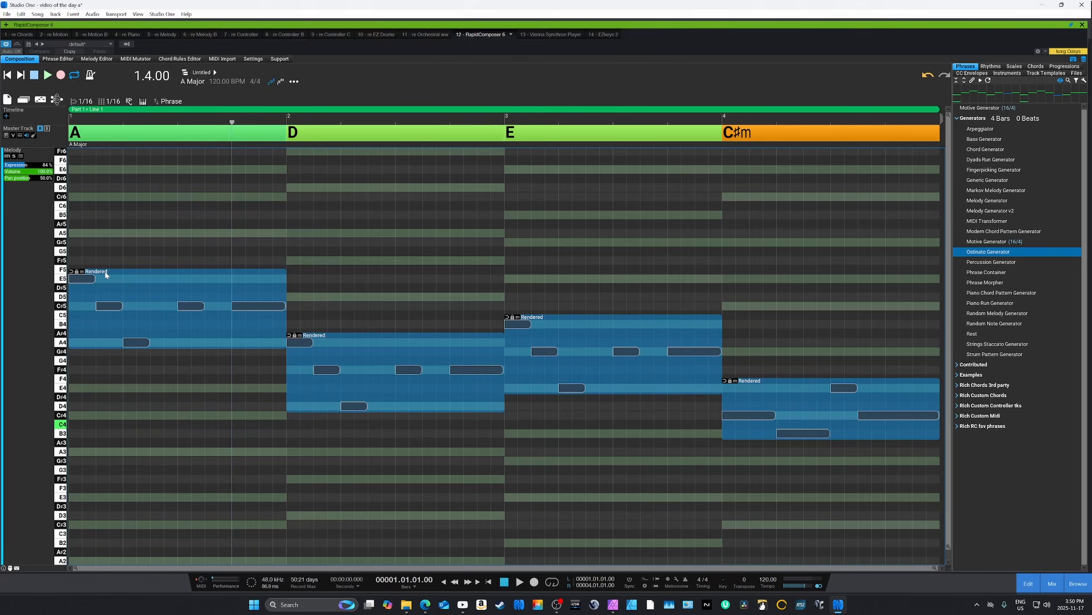
pyautogui.hotkey('ctrl', 'g')
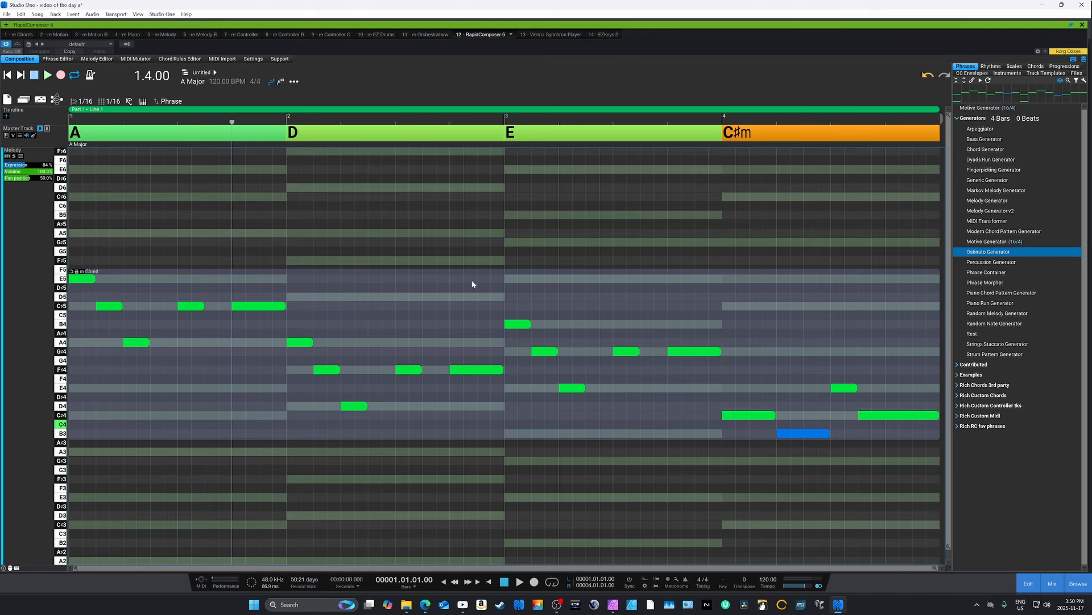
pyautogui.click(532, 315)
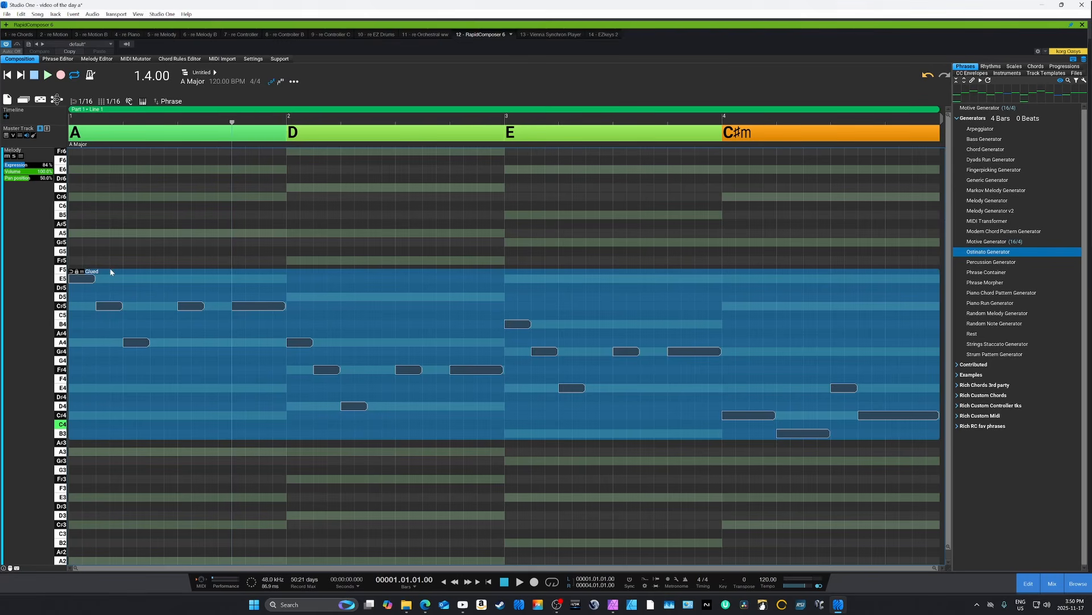
# - Play the glued melody phrase from the start of the composition
pyautogui.press('Home')
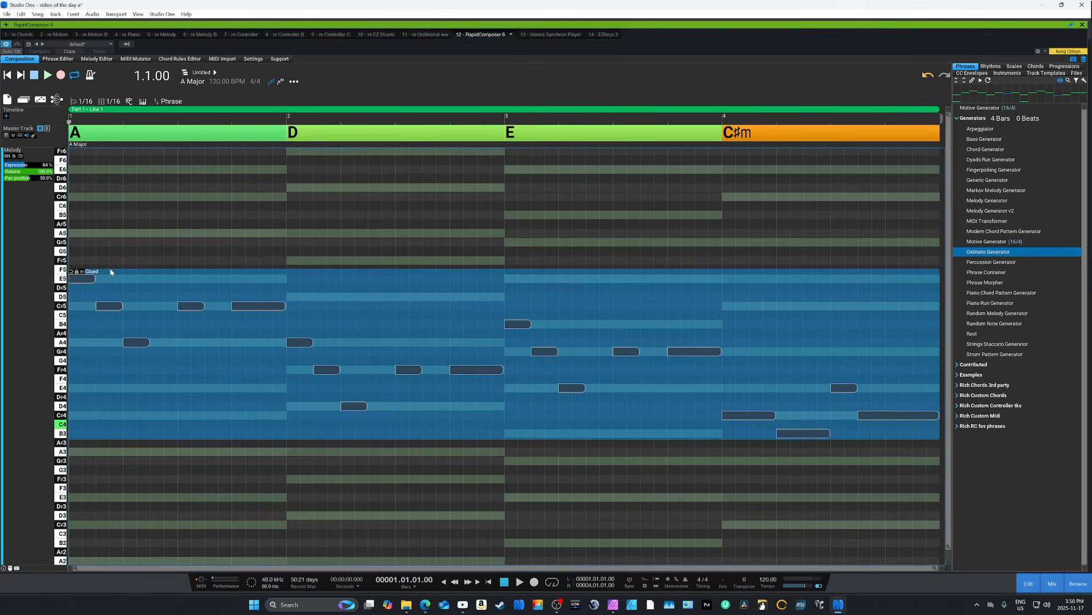
pyautogui.press('space')
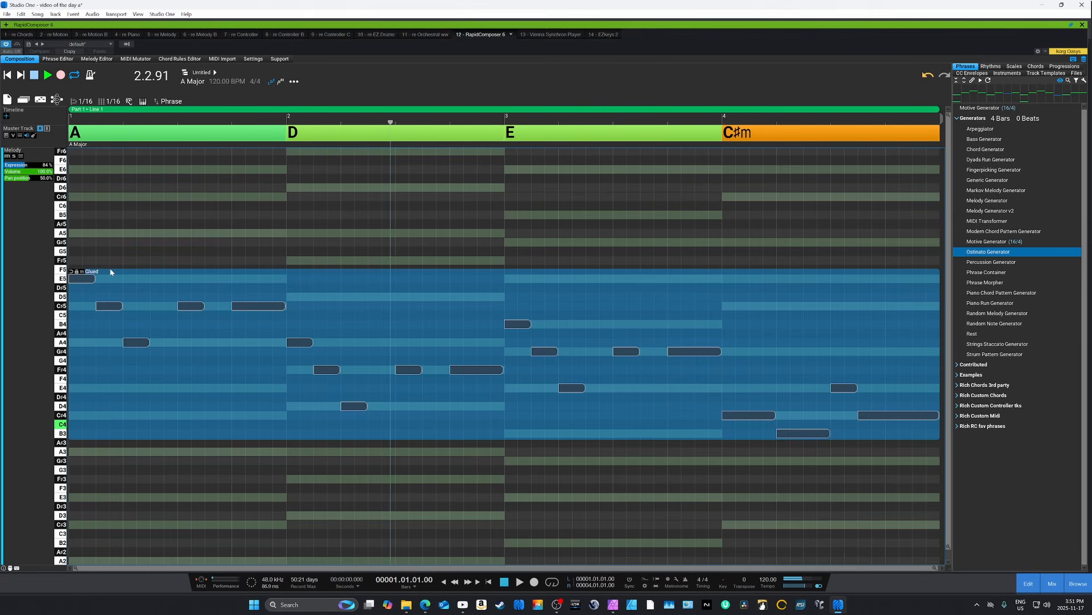
pyautogui.press('space')
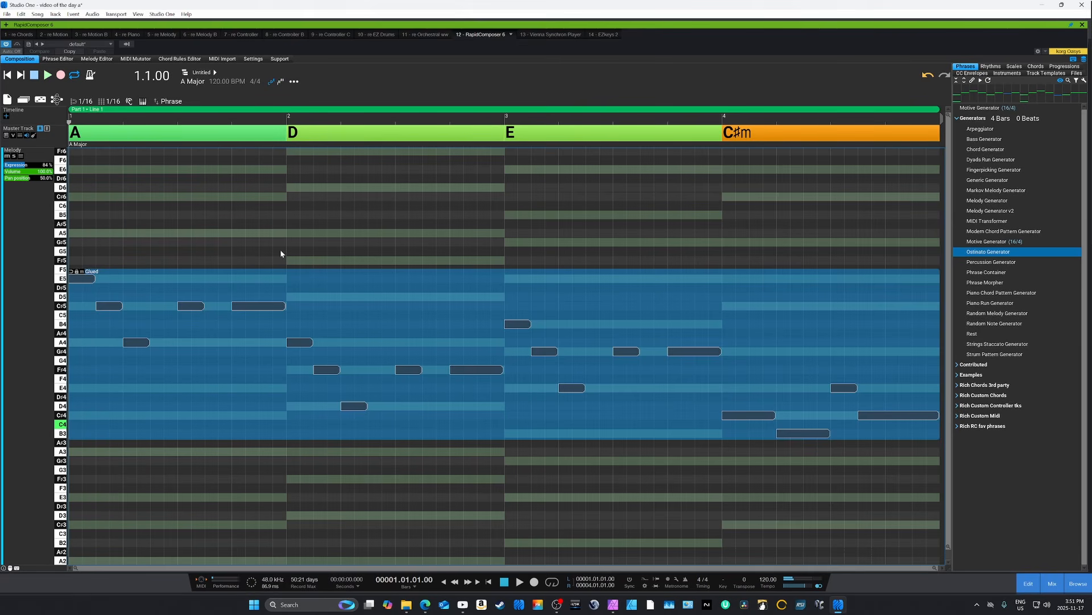
# - Auto-harmonize the glued phrase using Adaptive harmonization, chord changes on bars and Add Harmony Track enabled
pyautogui.doubleClick(444, 291)
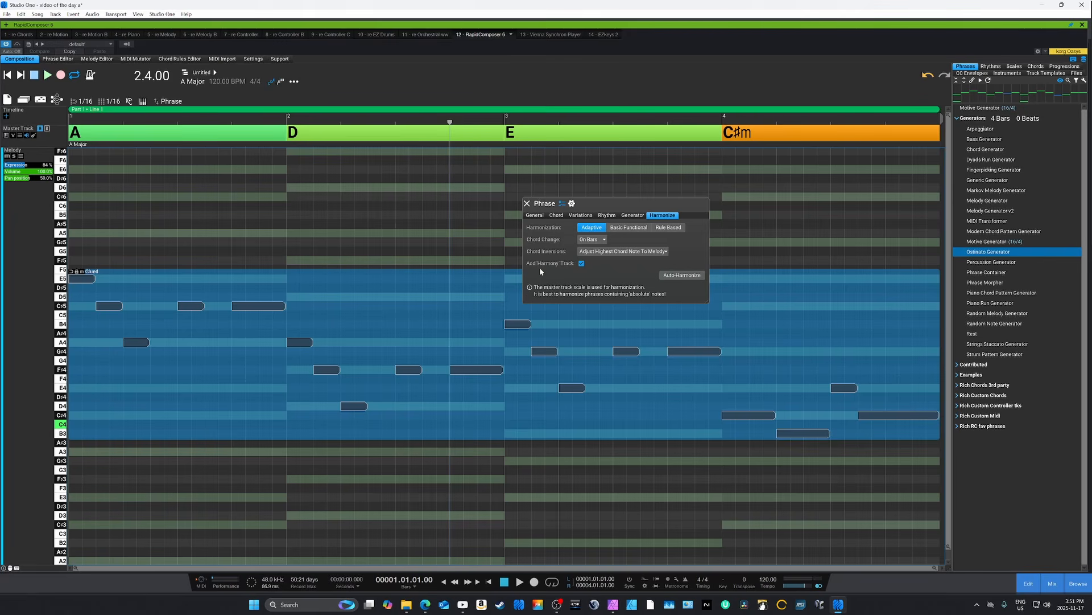
pyautogui.click(670, 278)
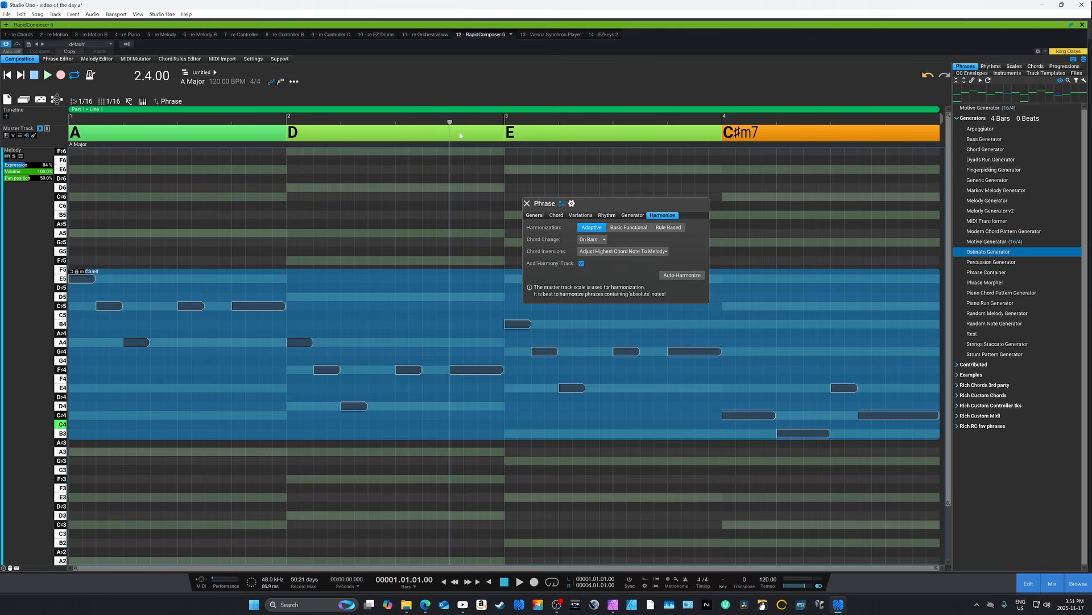
# - Fit the Melody and Harmony tracks in the composition view and play the harmonized melody from the start
pyautogui.click(527, 203)
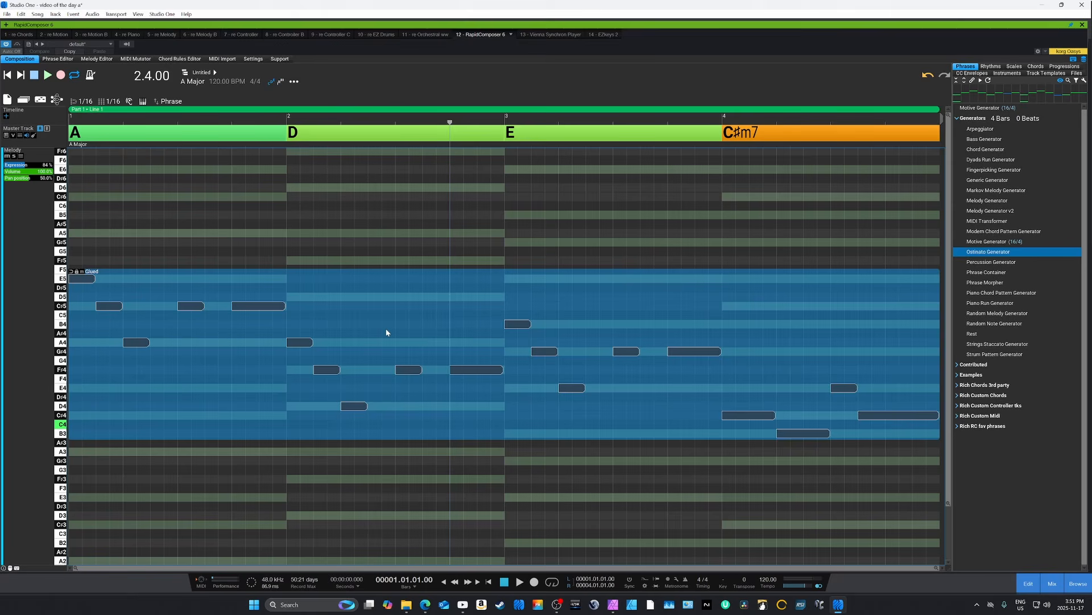
pyautogui.press('f')
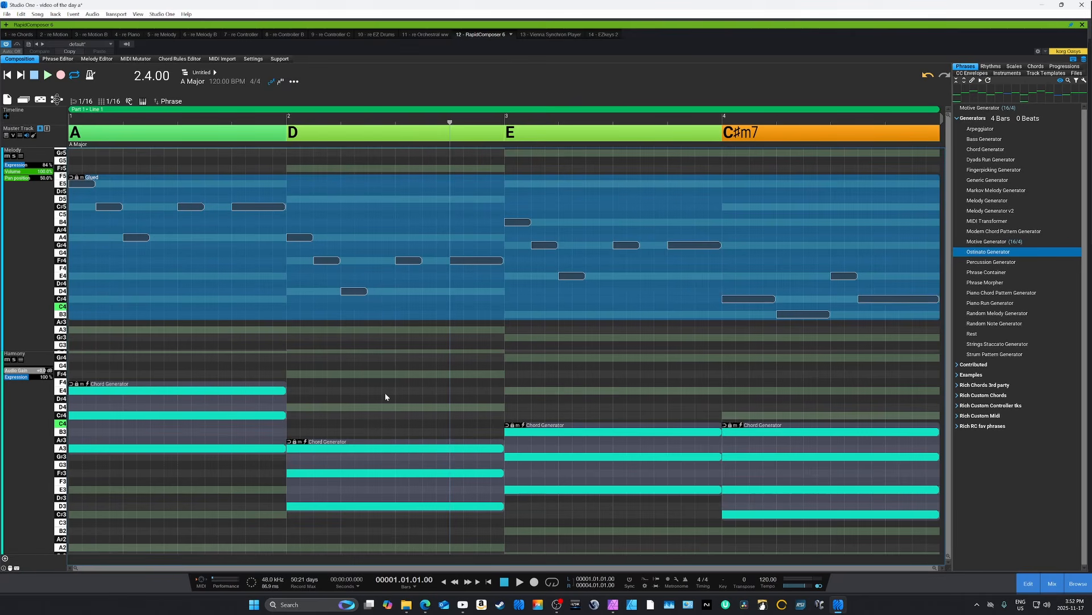
pyautogui.press('Home')
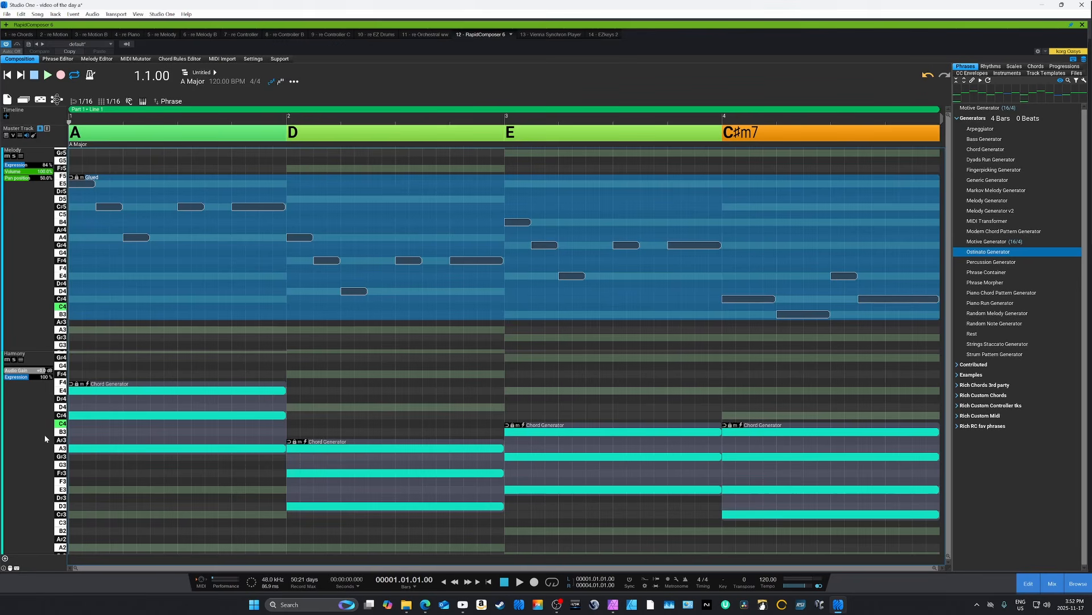
pyautogui.press('space')
pyautogui.press('space')
# - Lower the Harmony track's expression to 63% and set its instrument to Plug-in Host
pyautogui.moveTo(20, 380); pyautogui.dragTo(22, 387)
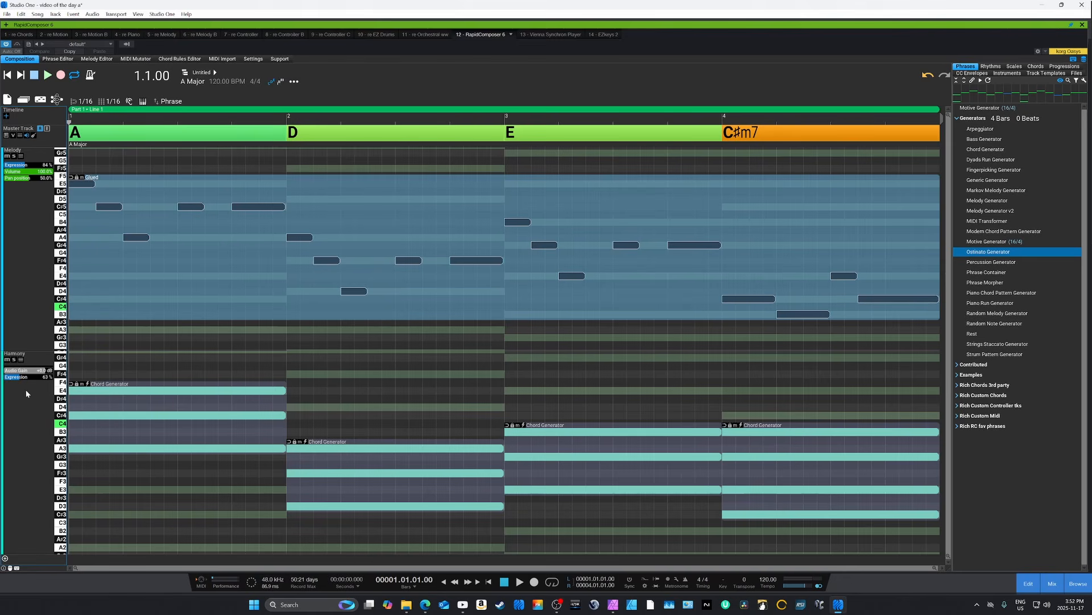
pyautogui.doubleClick(27, 402)
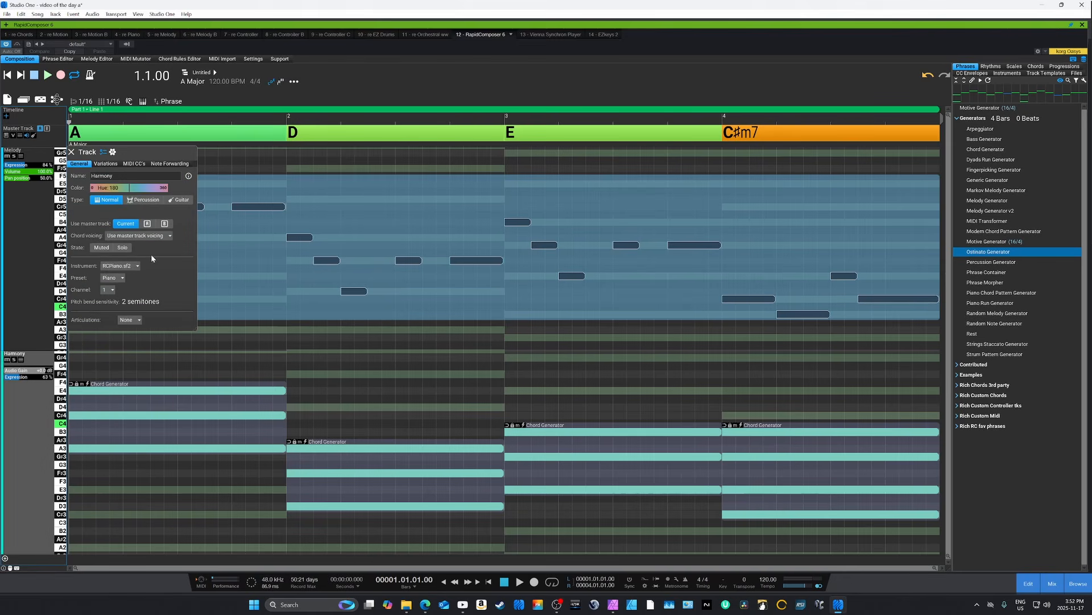
pyautogui.click(114, 266)
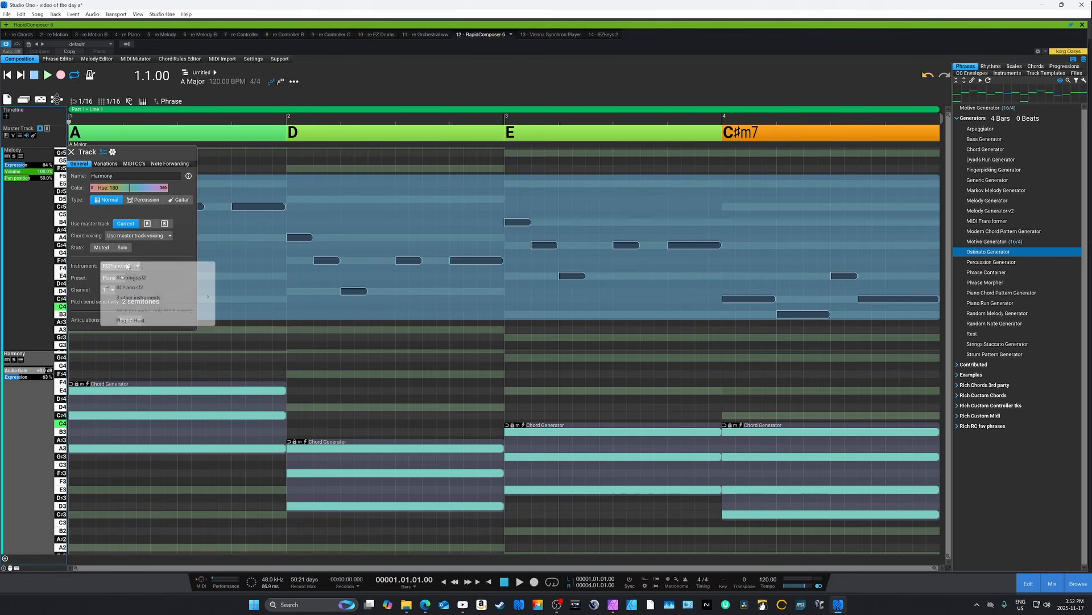
pyautogui.click(136, 321)
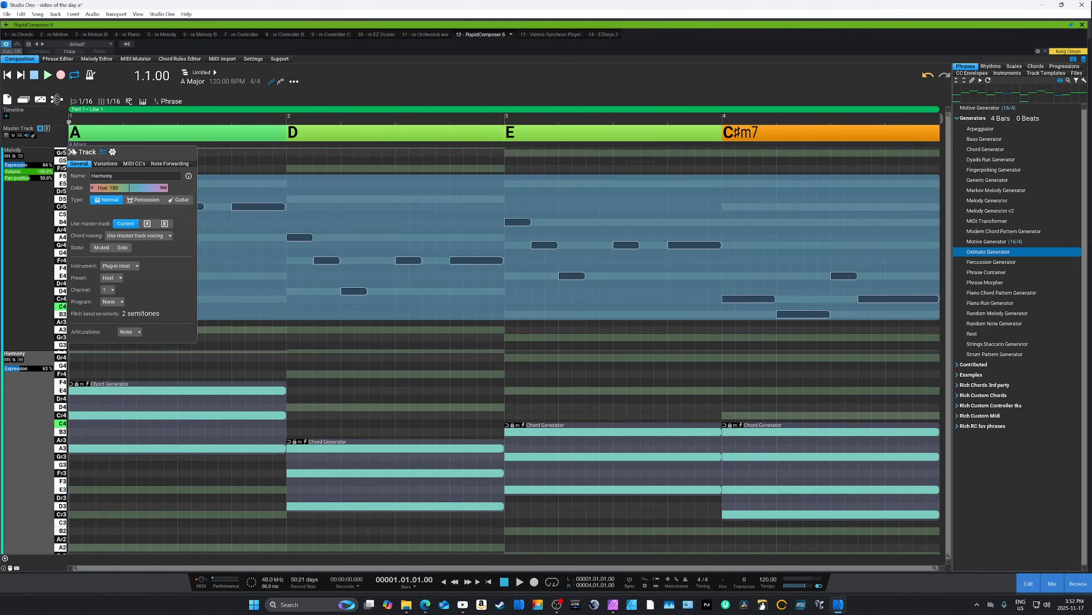
pyautogui.click(71, 152)
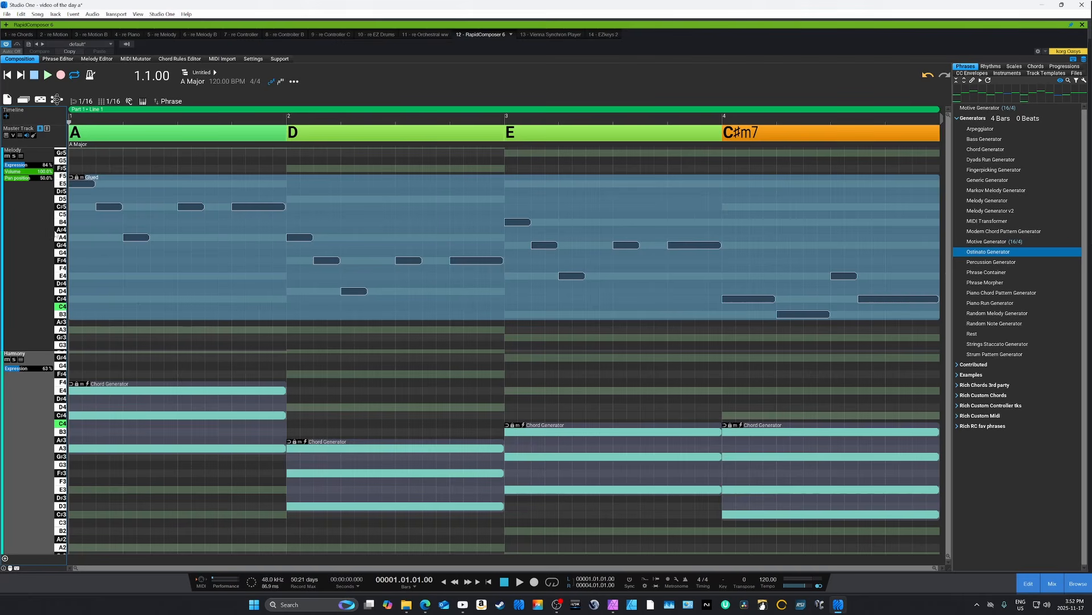
# - Play back the harmonized melody and replace the C#m7 chord in bar 4 of the master track with Bm
pyautogui.press('space')
pyautogui.click(766, 140)
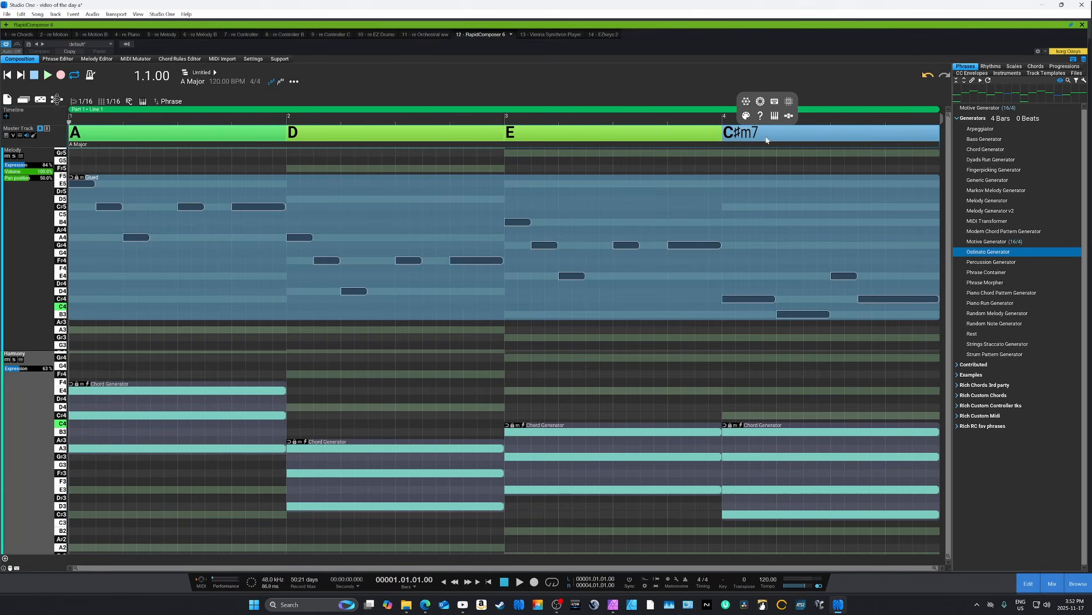
pyautogui.click(761, 116)
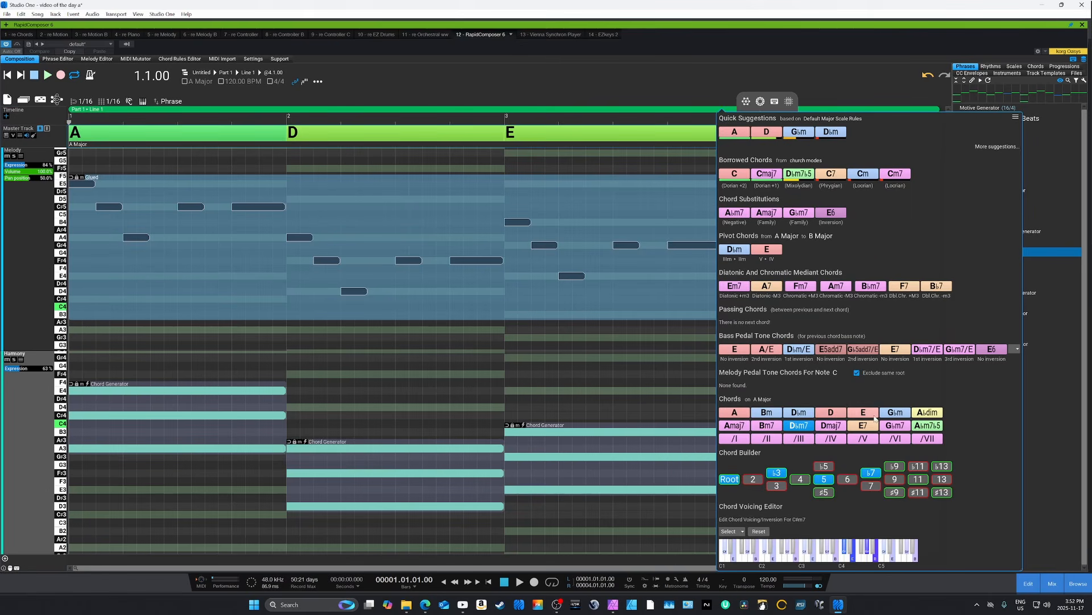
pyautogui.click(802, 414)
pyautogui.click(768, 413)
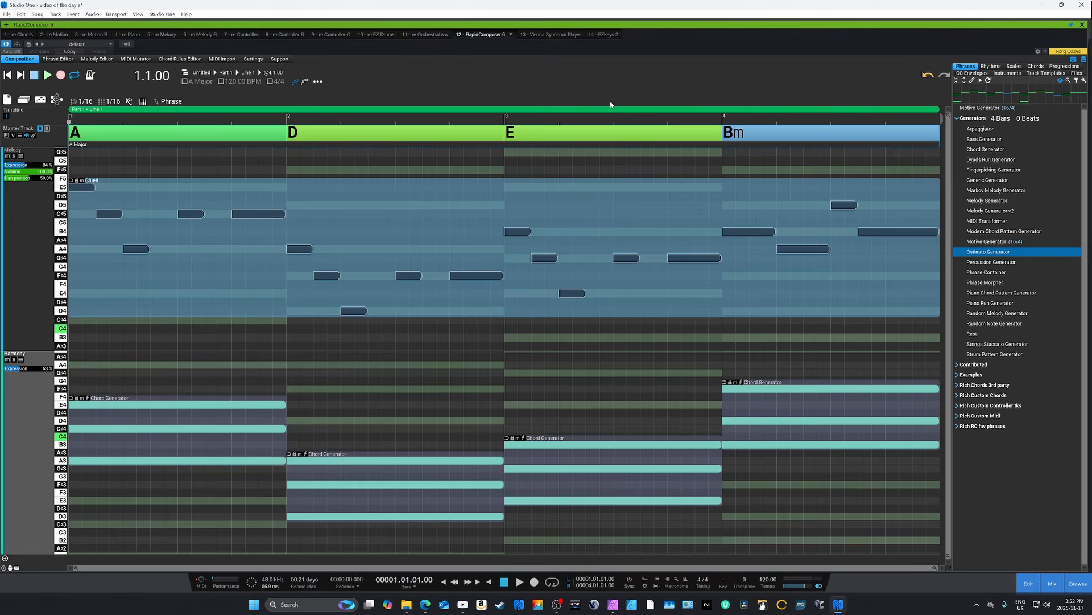
pyautogui.click(586, 121)
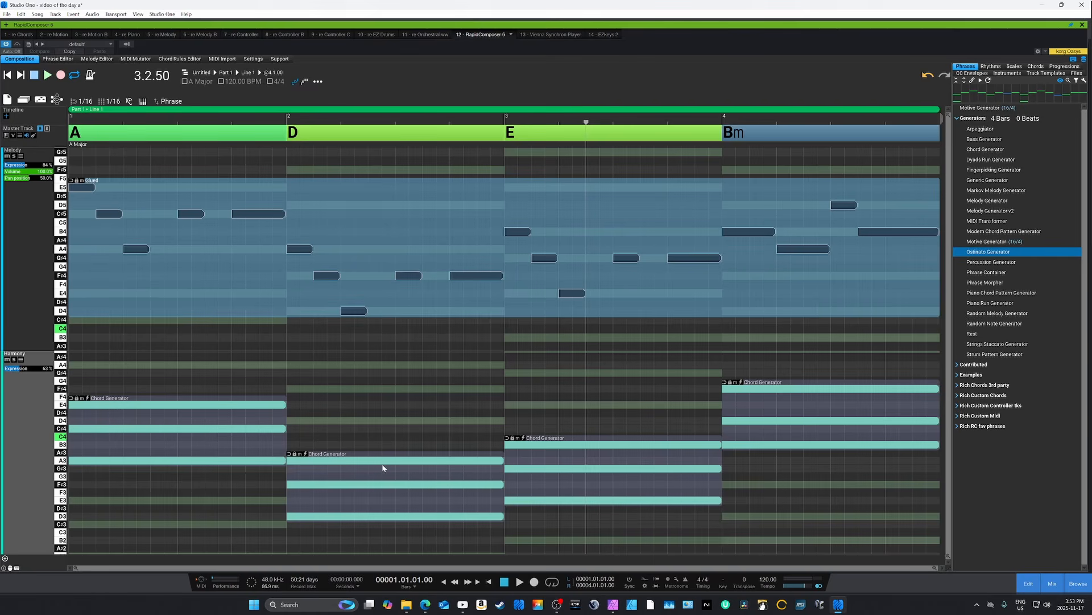
# - Examine the Harmony track's Chord Generator phrases one by one and compare them with the glued melody phrase and its harmonization settings
pyautogui.click(222, 428)
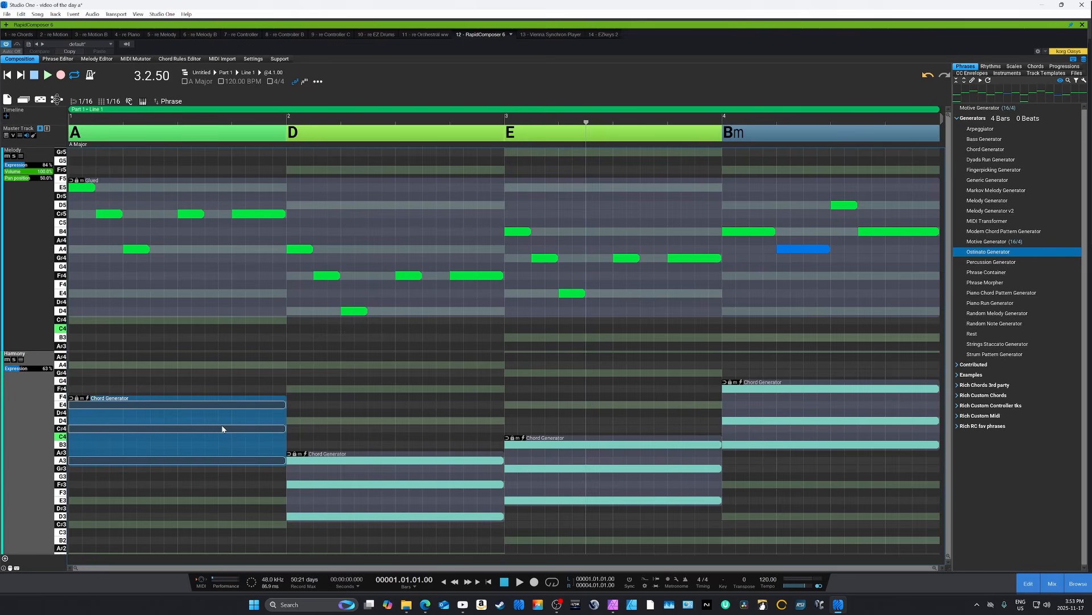
pyautogui.click(384, 488)
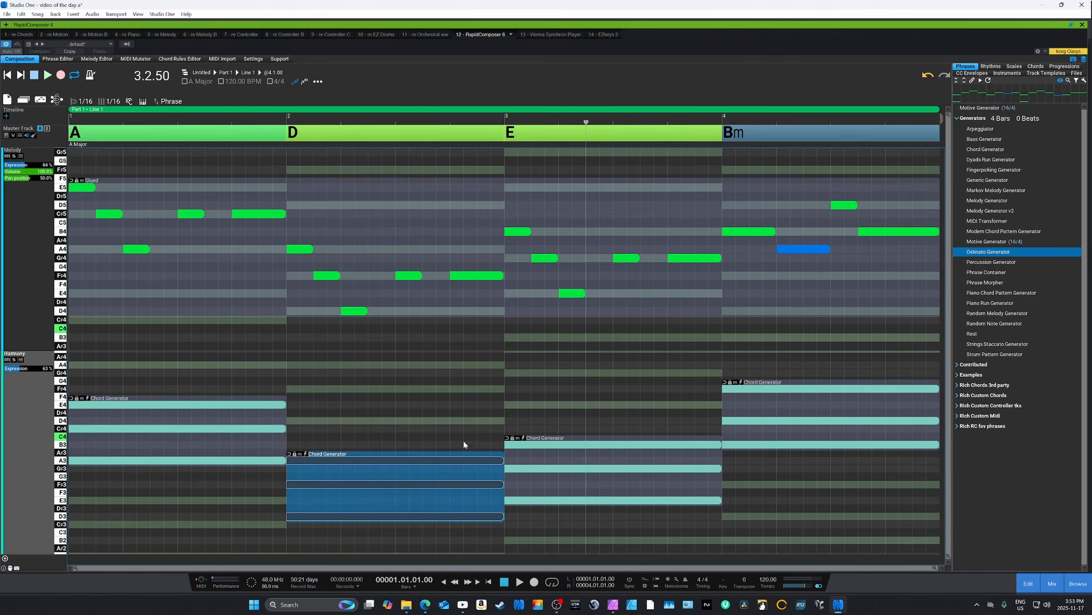
pyautogui.click(633, 475)
pyautogui.click(785, 421)
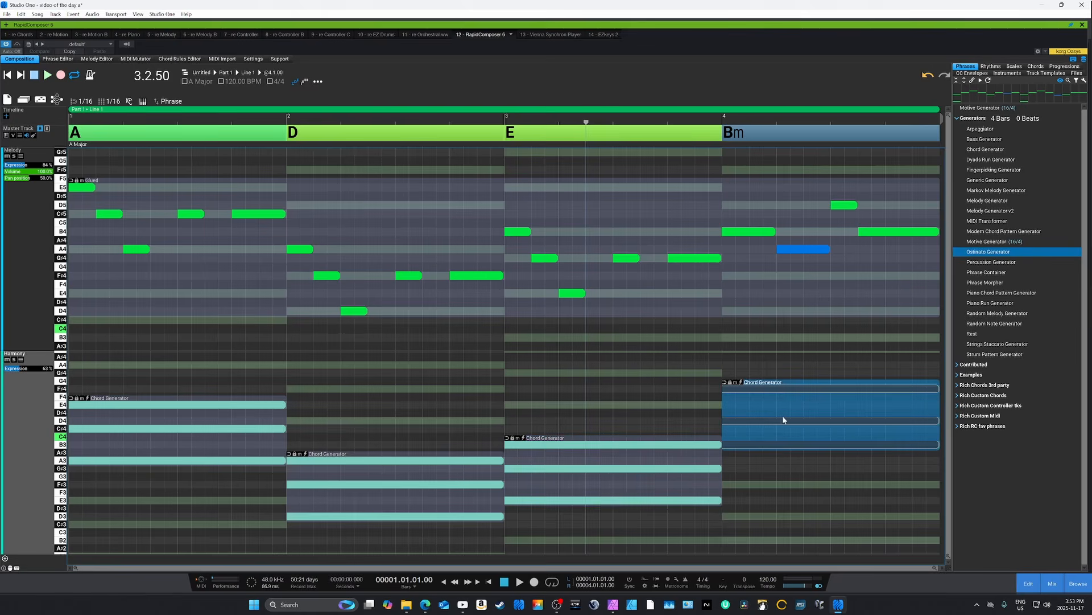
pyautogui.click(467, 490)
pyautogui.click(417, 231)
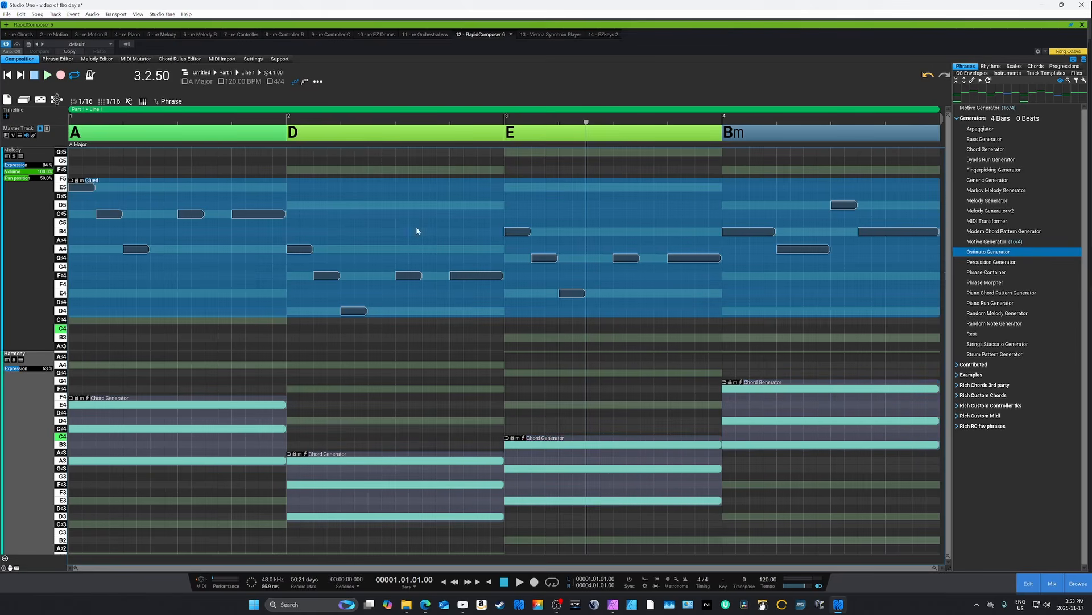
pyautogui.doubleClick(471, 214)
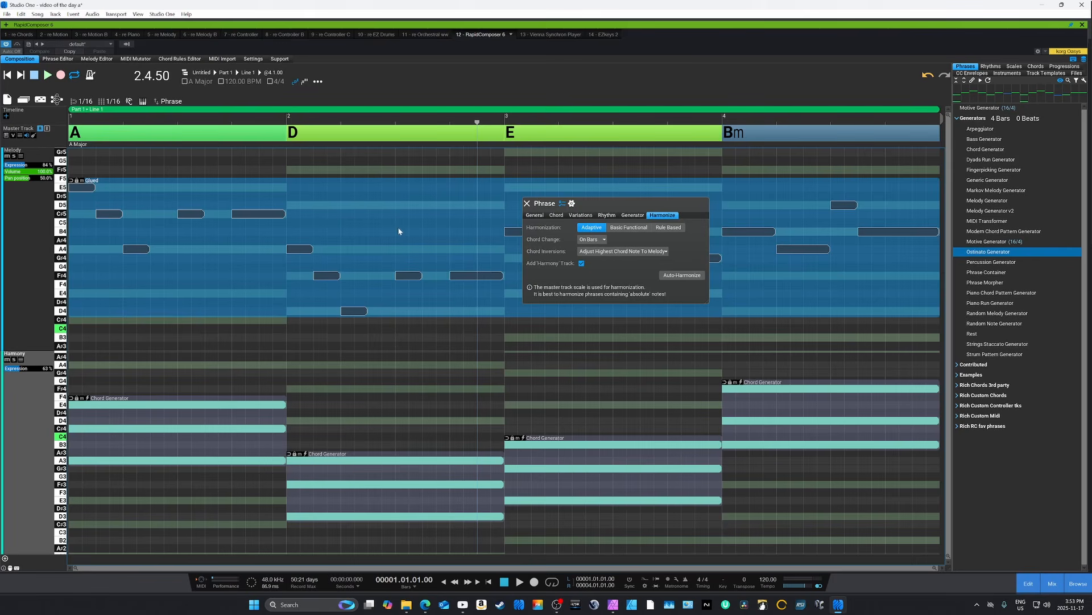
pyautogui.click(493, 325)
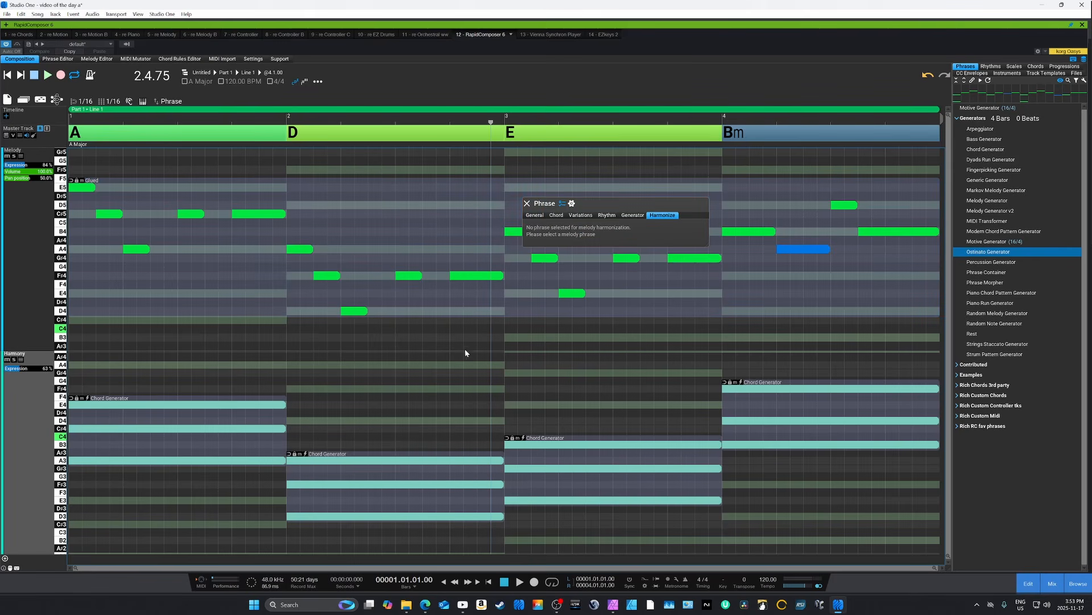
pyautogui.click(411, 471)
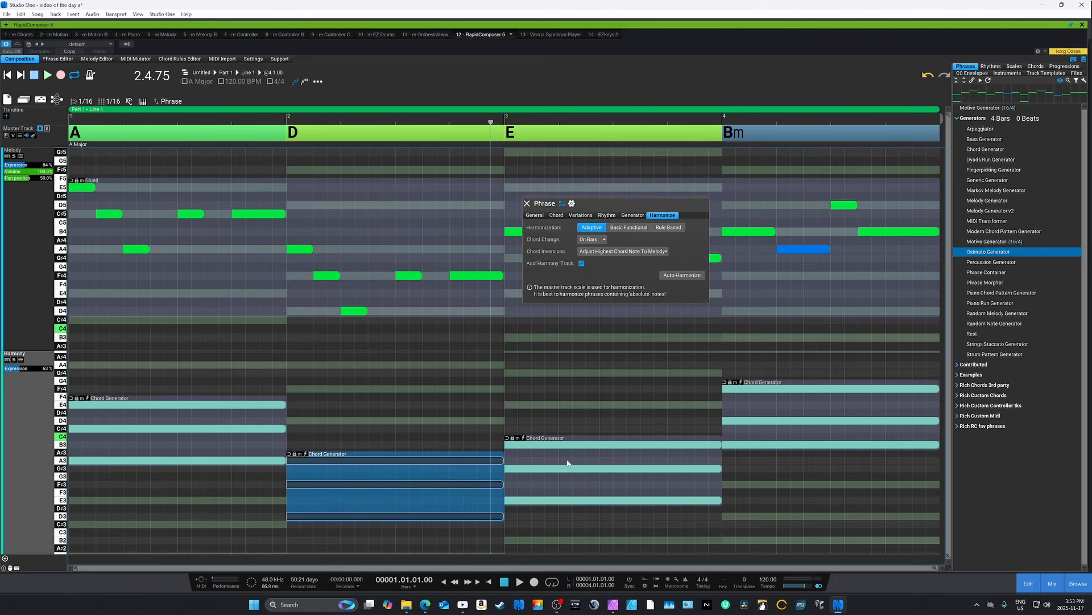
pyautogui.click(567, 464)
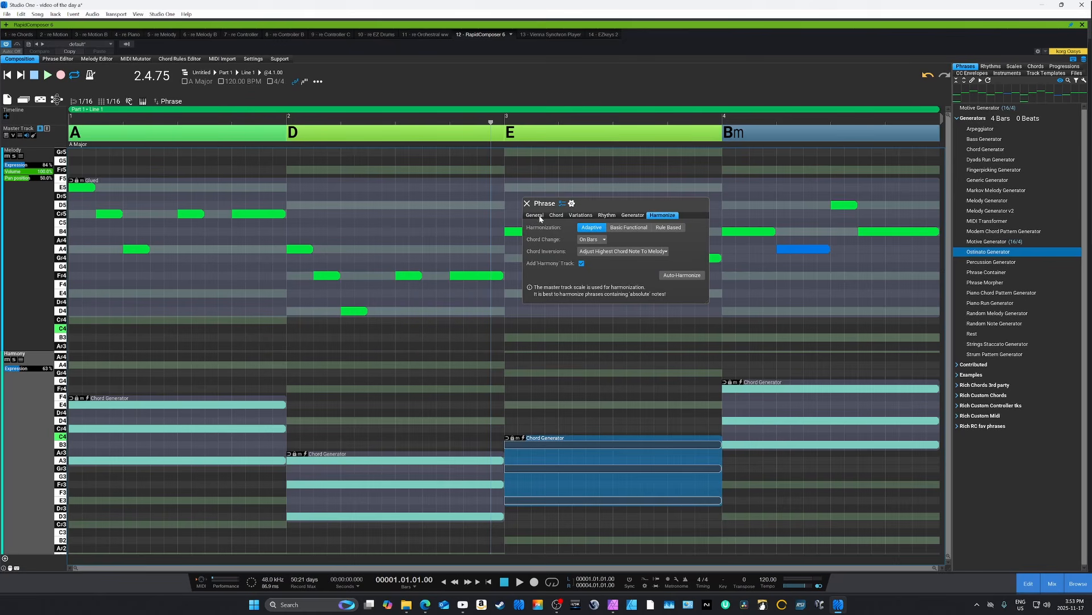
pyautogui.click(527, 203)
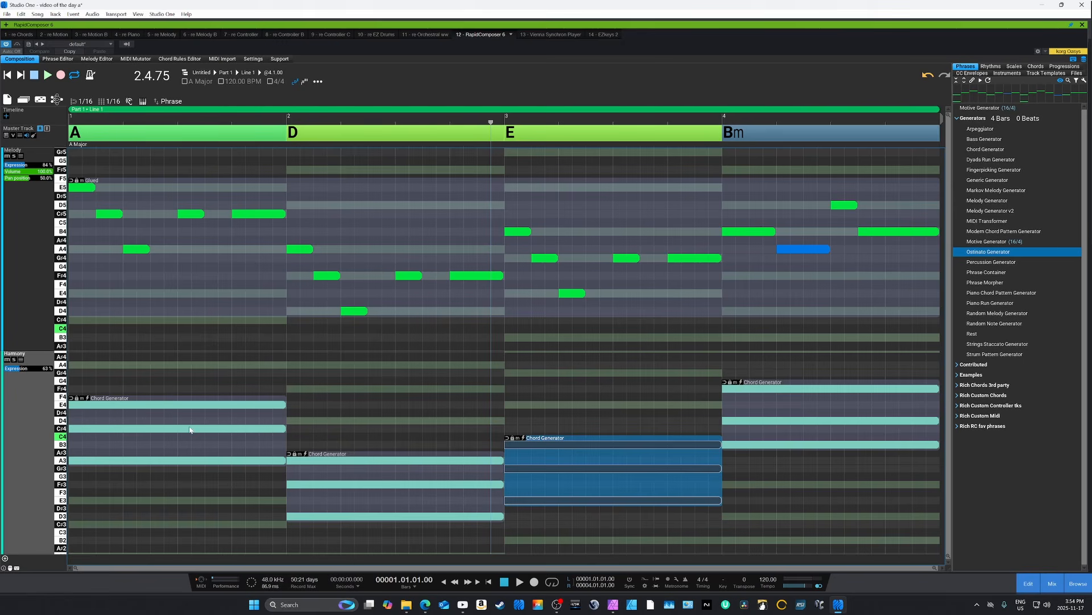
# - Turn on voice leading for the Harmony track's Chord Generator phrases in bars 2, 3 and 4
pyautogui.click(289, 454)
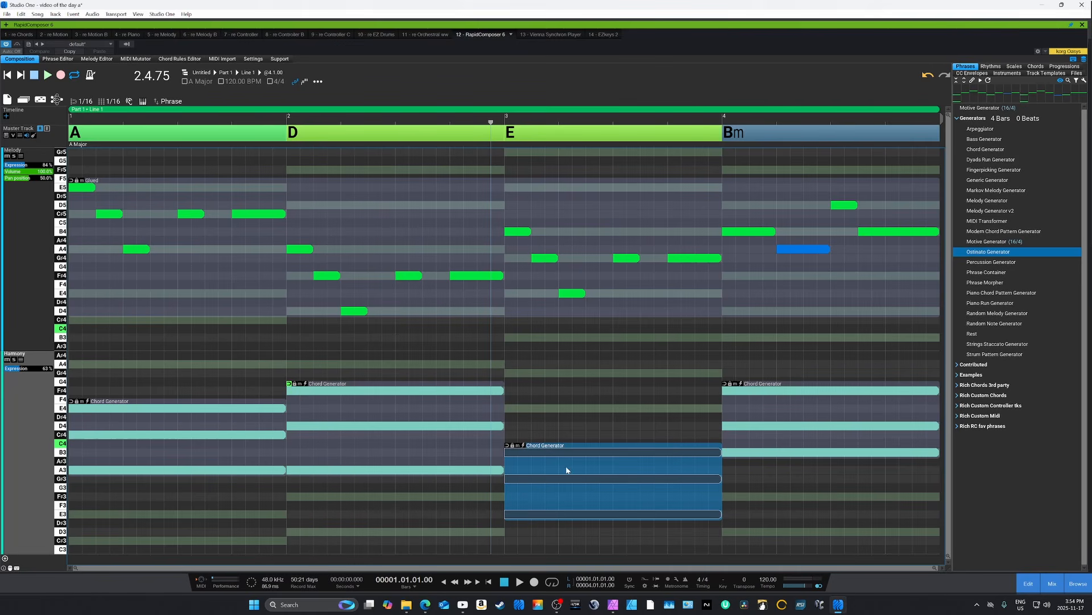
pyautogui.click(507, 445)
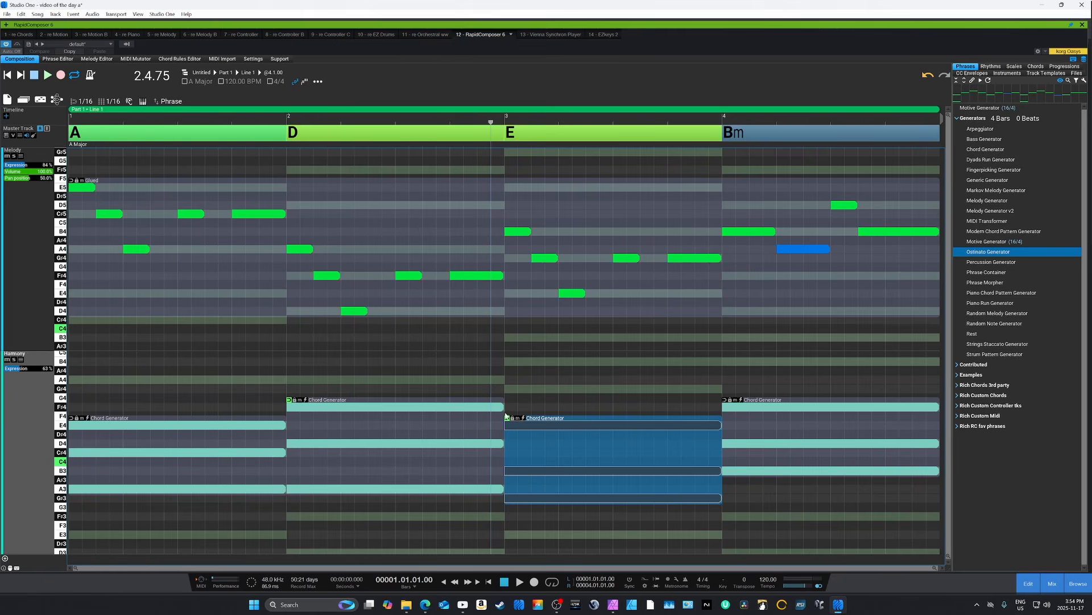
pyautogui.click(725, 401)
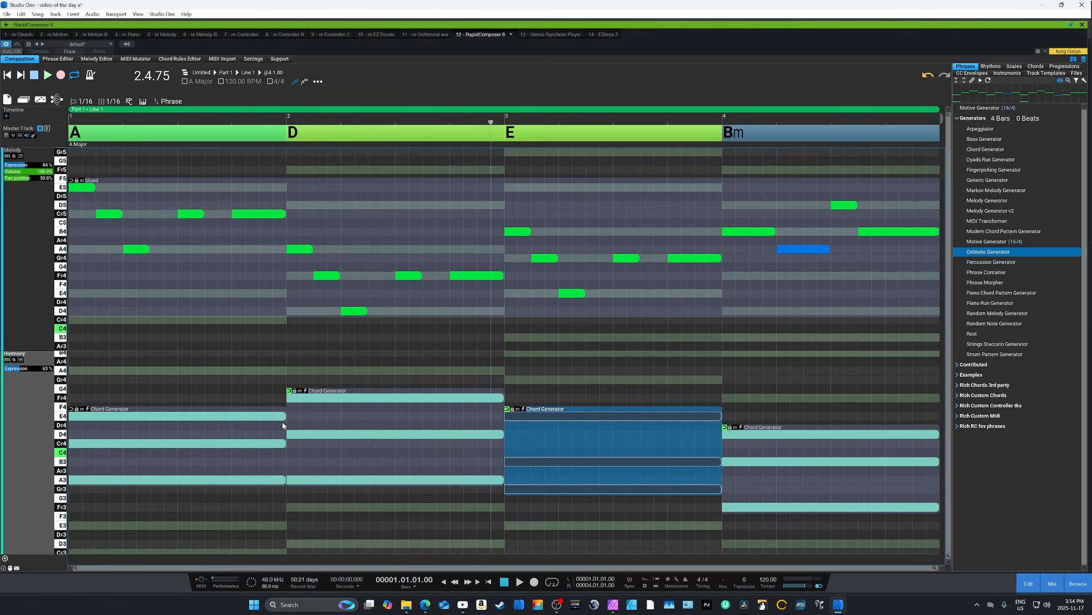
# - Inspect the revoiced Chord Generator phrases in bars 2 to 4 and play the composition
pyautogui.click(430, 438)
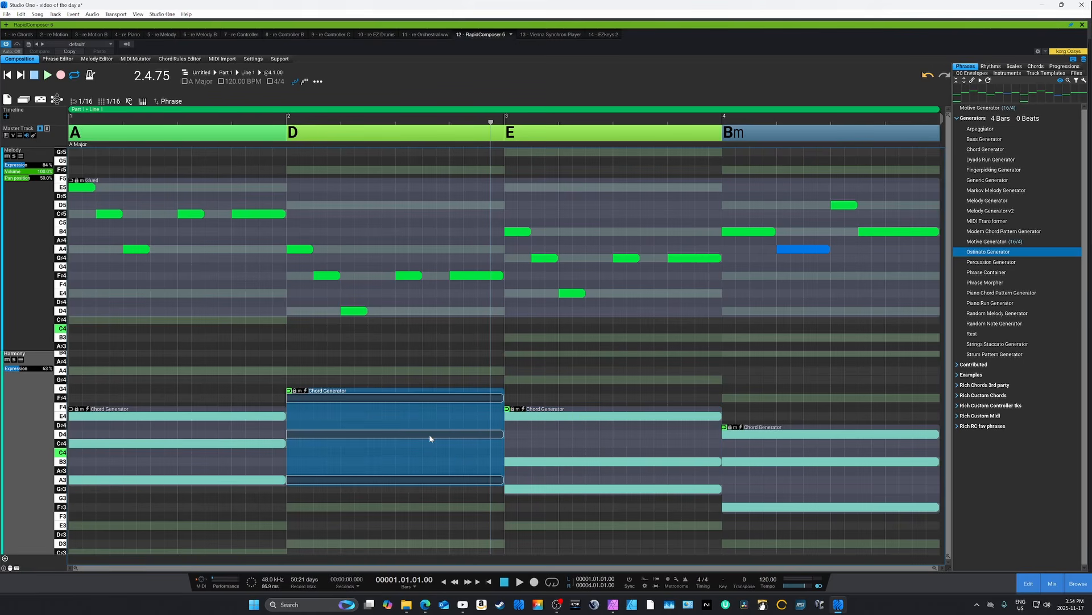
pyautogui.click(605, 451)
pyautogui.click(824, 476)
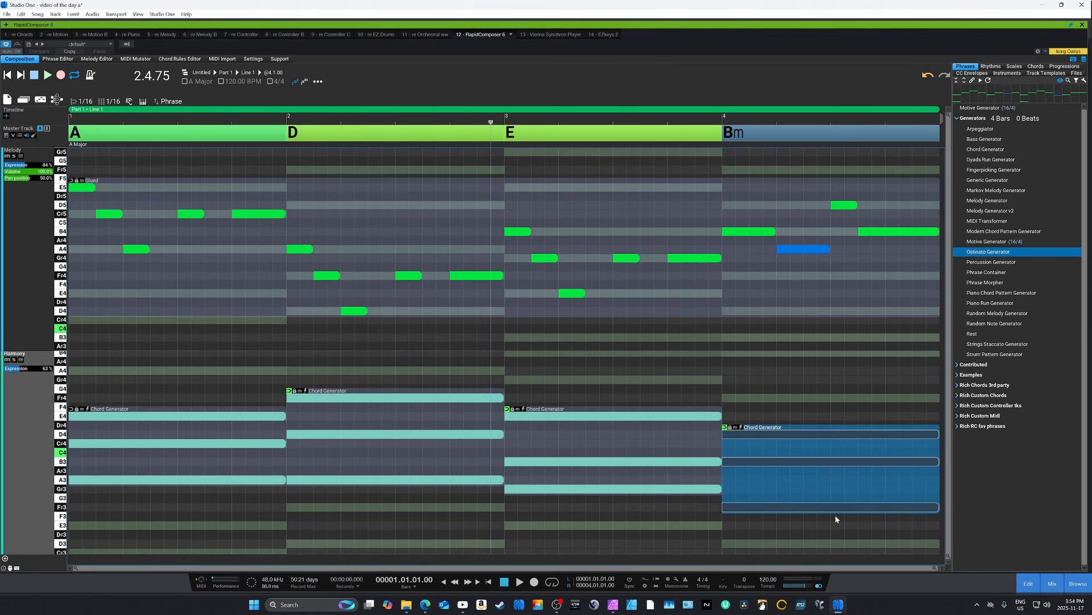
pyautogui.press('space')
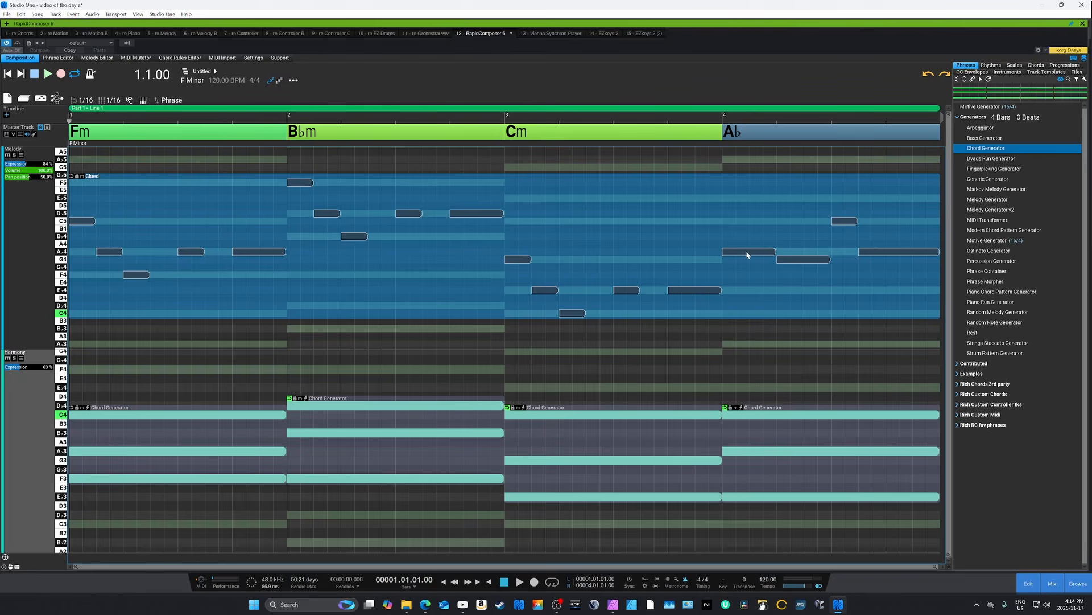
# - Review the phrase commands available for the glued melody phrase at beat 2 of bar 3
pyautogui.rightClick(565, 231)
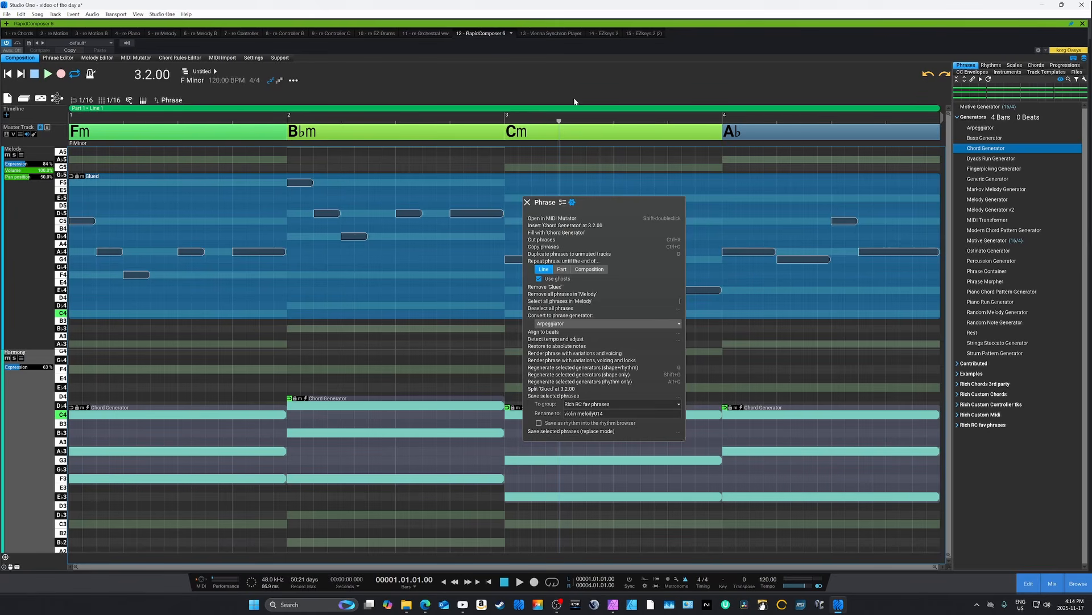
pyautogui.click(527, 202)
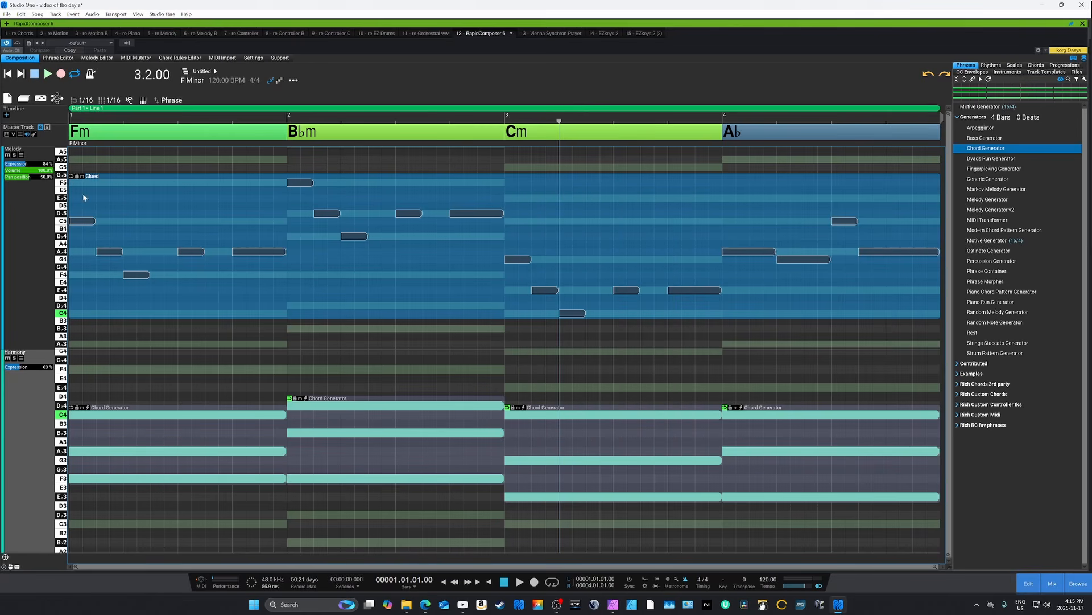